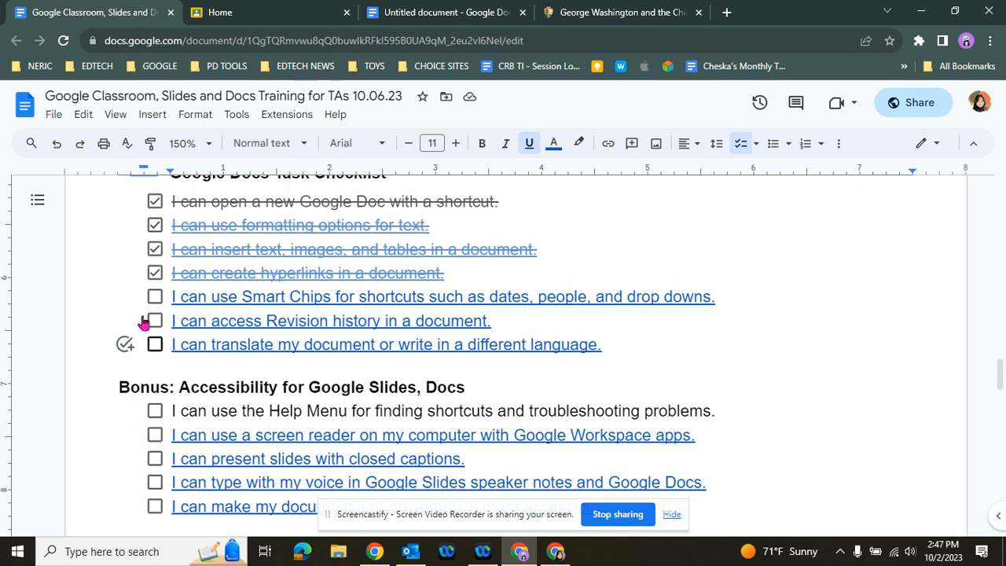
# - Open link entry for the subtitle "The Day I Chopped Down The Cherry Tree" and copy the nps.gov cherry tree article's address
pyautogui.click(490, 7)
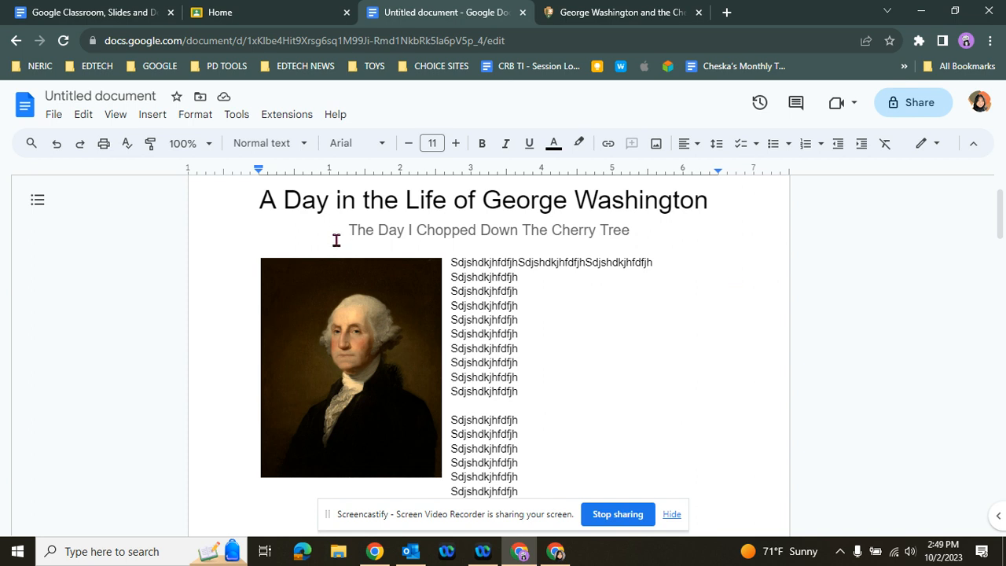
pyautogui.moveTo(344, 229); pyautogui.dragTo(652, 230)
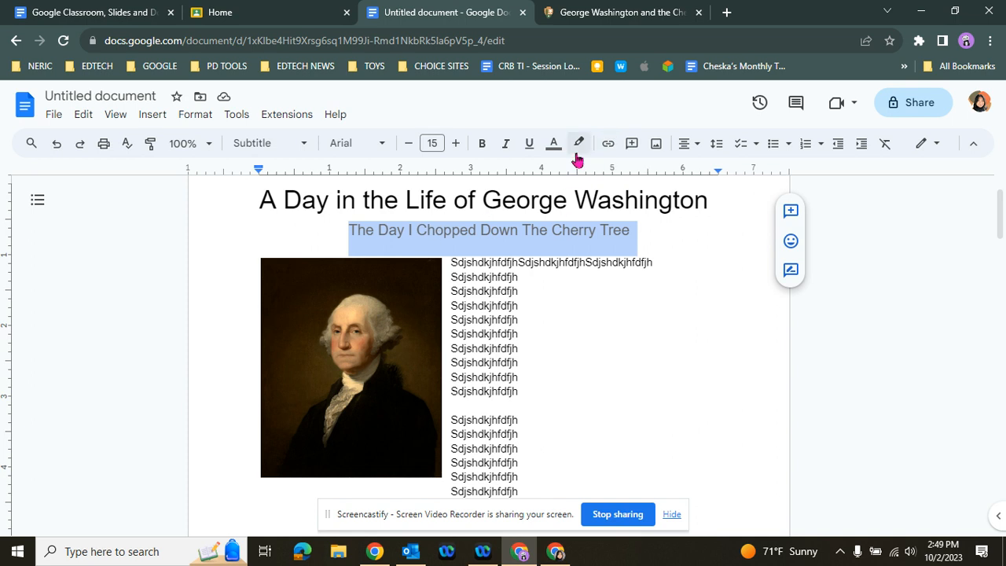
pyautogui.click(610, 145)
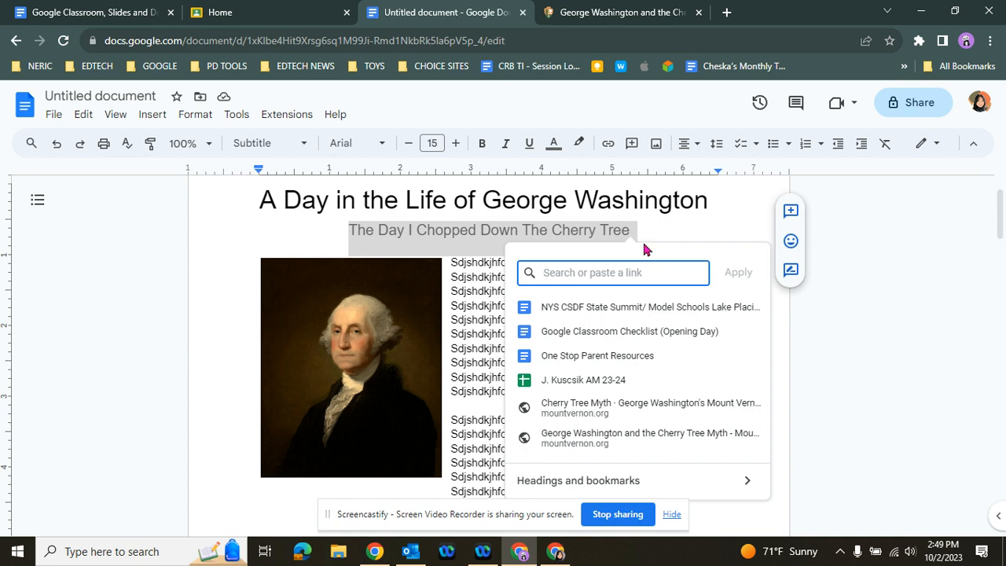
pyautogui.click(623, 14)
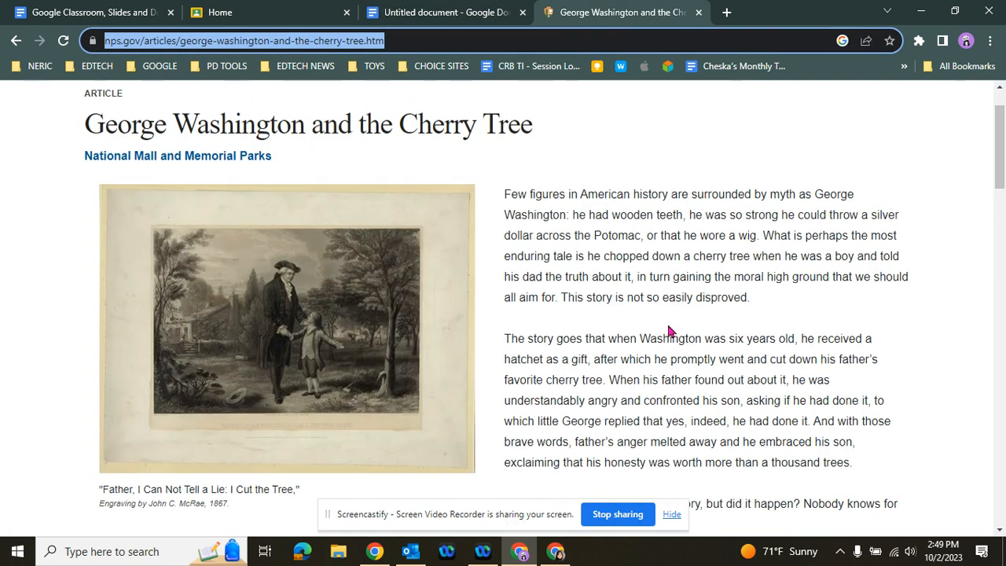
pyautogui.scroll(1, 668, 330)
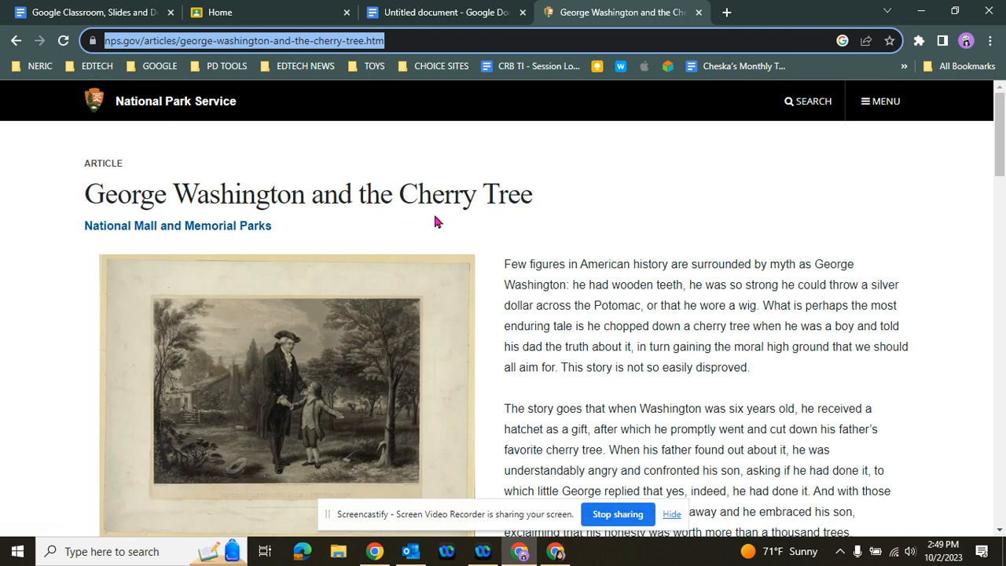
pyautogui.rightClick(365, 41)
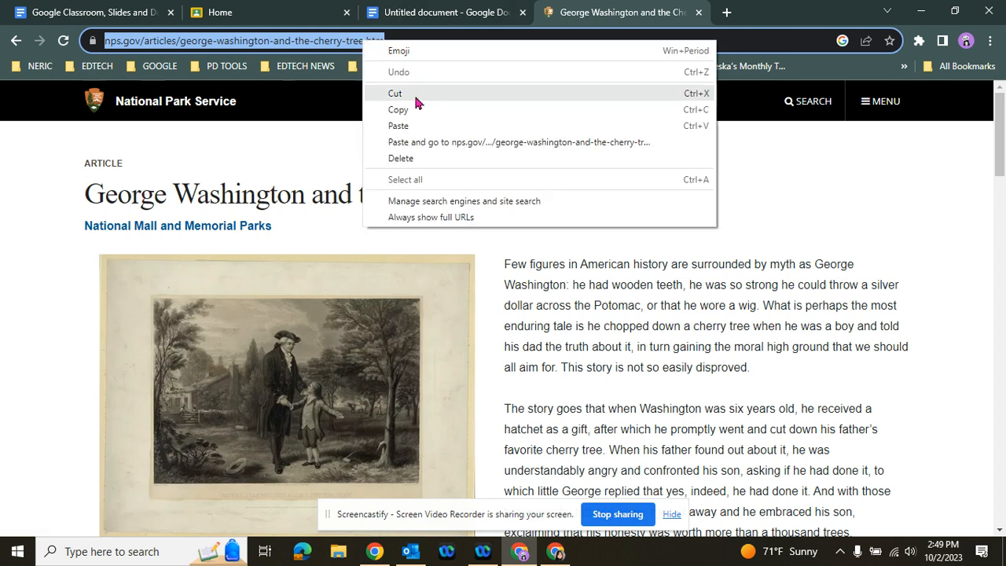
pyautogui.click(423, 115)
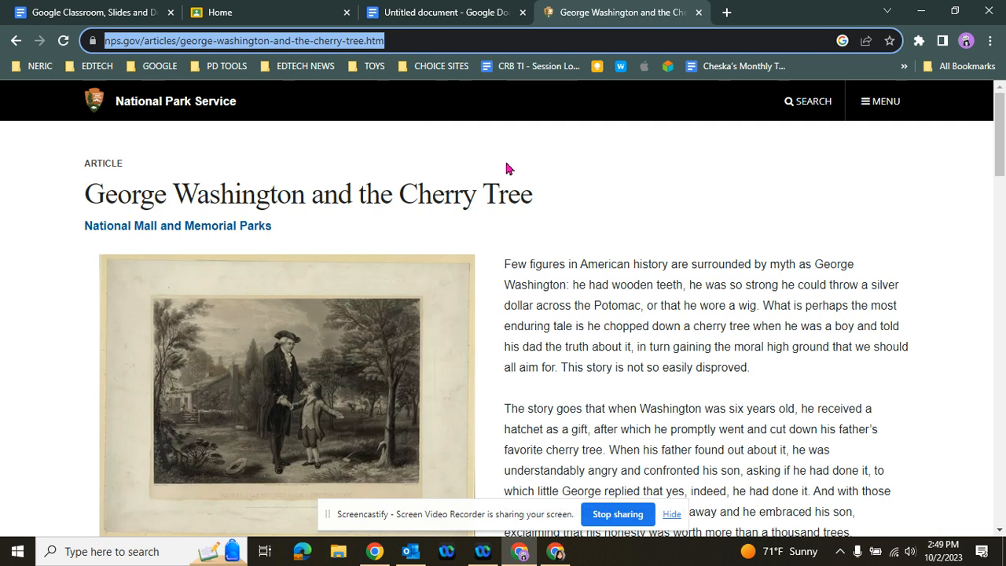
# - Link the document's subtitle to the copied nps.gov article address
pyautogui.click(466, 14)
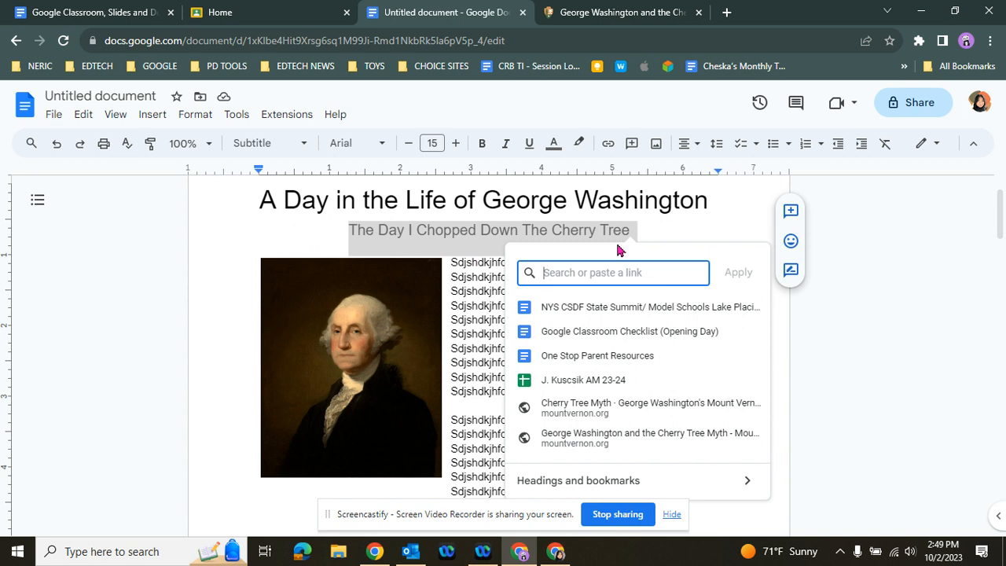
pyautogui.rightClick(617, 271)
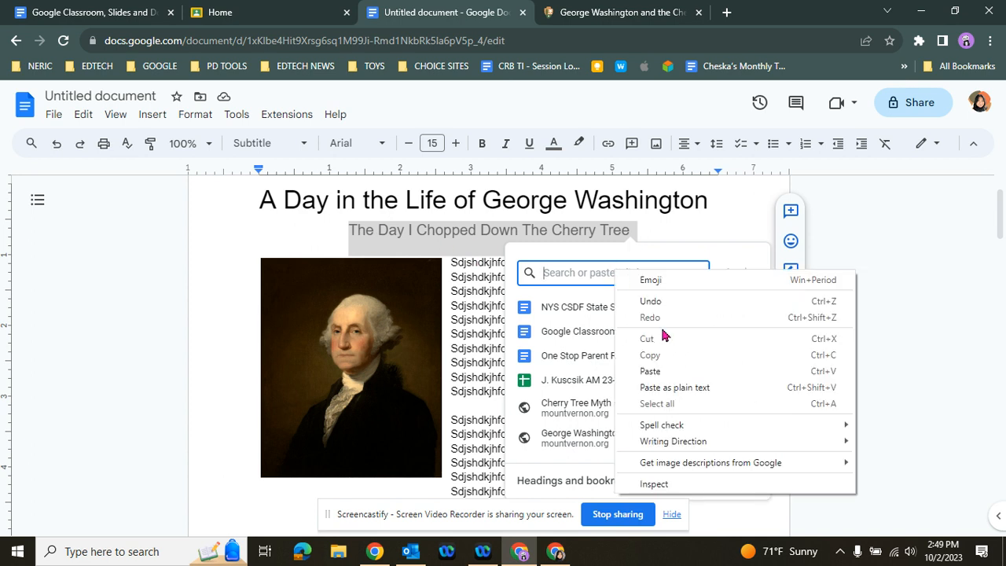
pyautogui.click(672, 373)
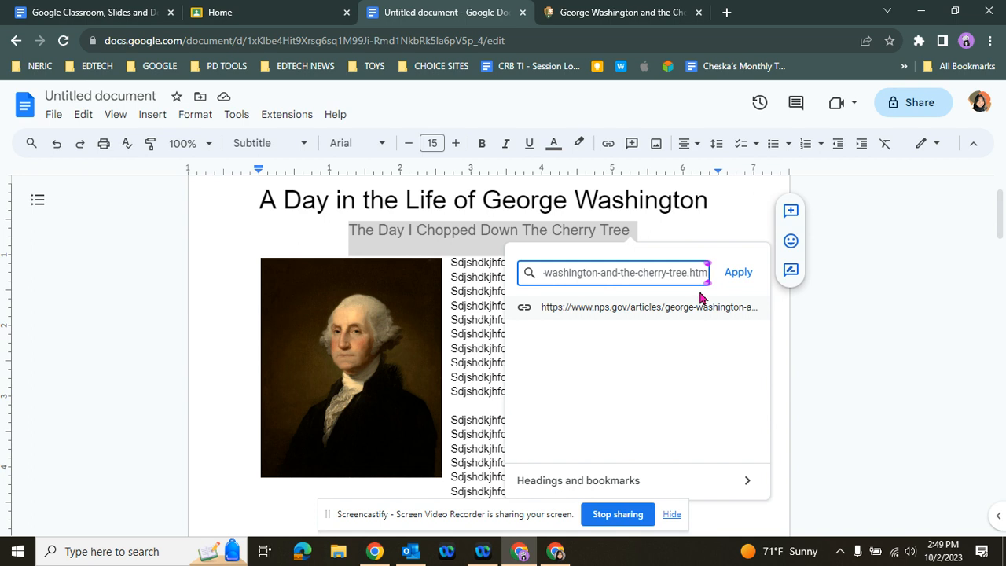
pyautogui.click(741, 281)
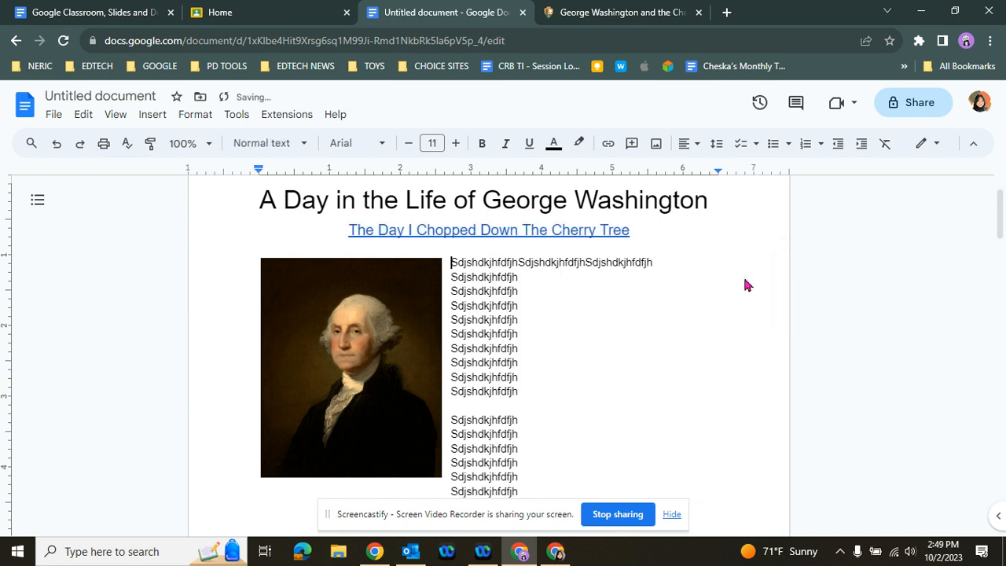
pyautogui.click(716, 225)
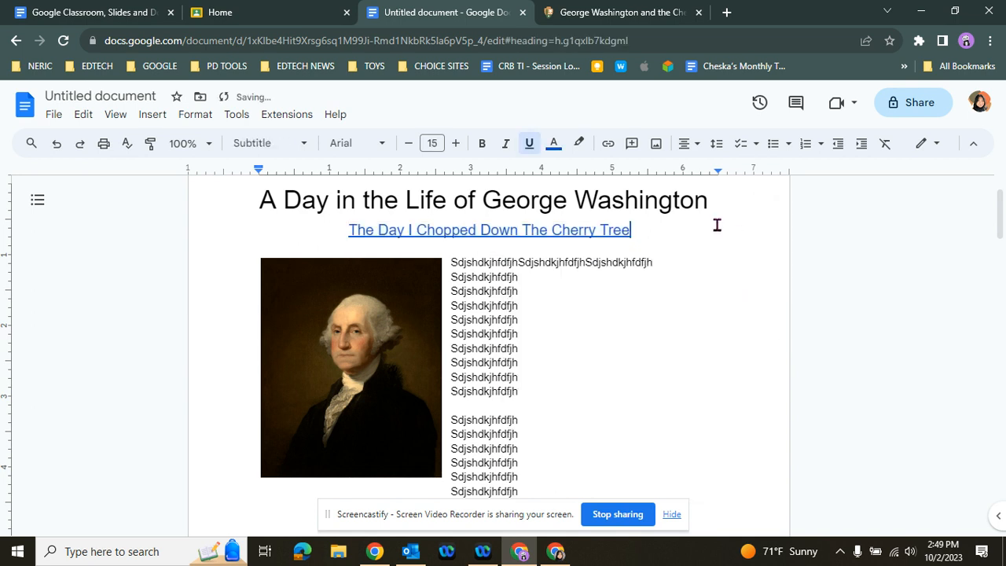
# - Test the subtitle's hyperlink by opening the article, and close the page it opens
pyautogui.click(376, 230)
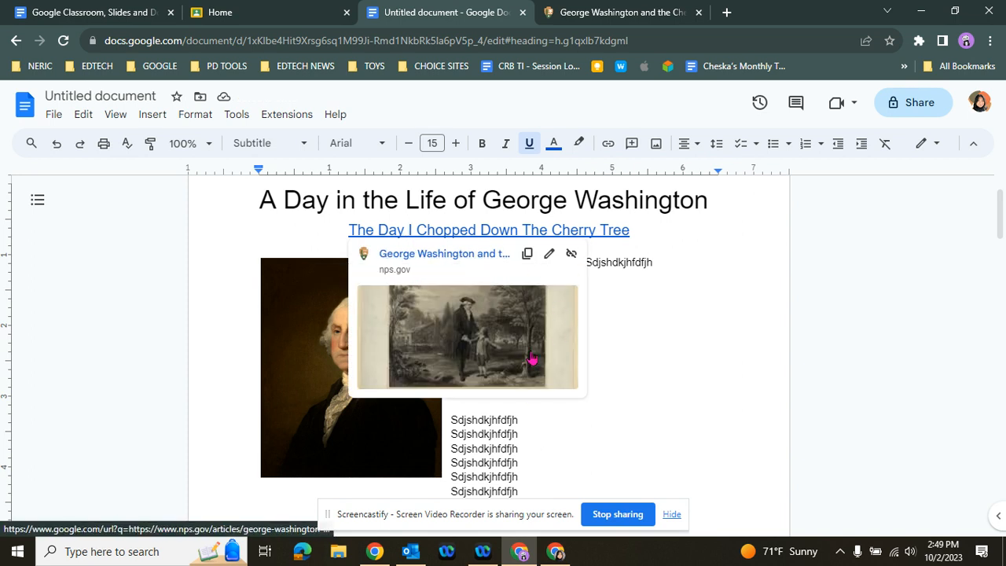
pyautogui.click(486, 255)
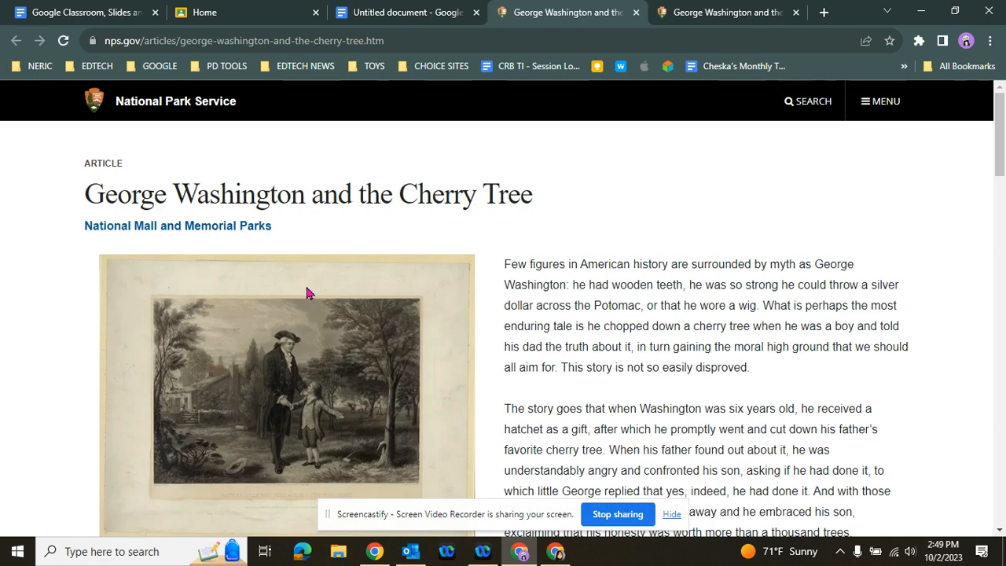
pyautogui.click(635, 12)
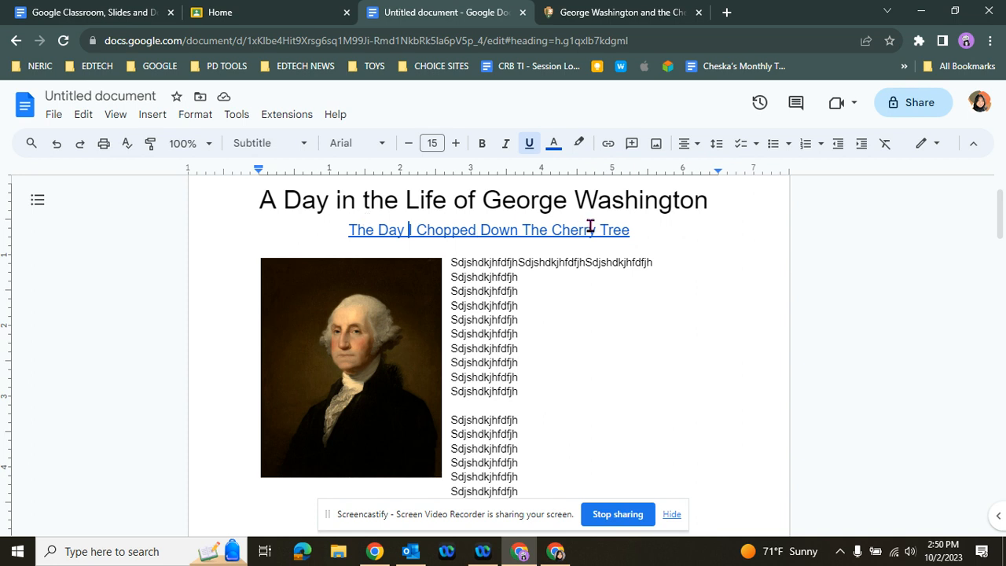
# - Insert two blank lines between the subtitle and the body text beside the portrait
pyautogui.click(638, 231)
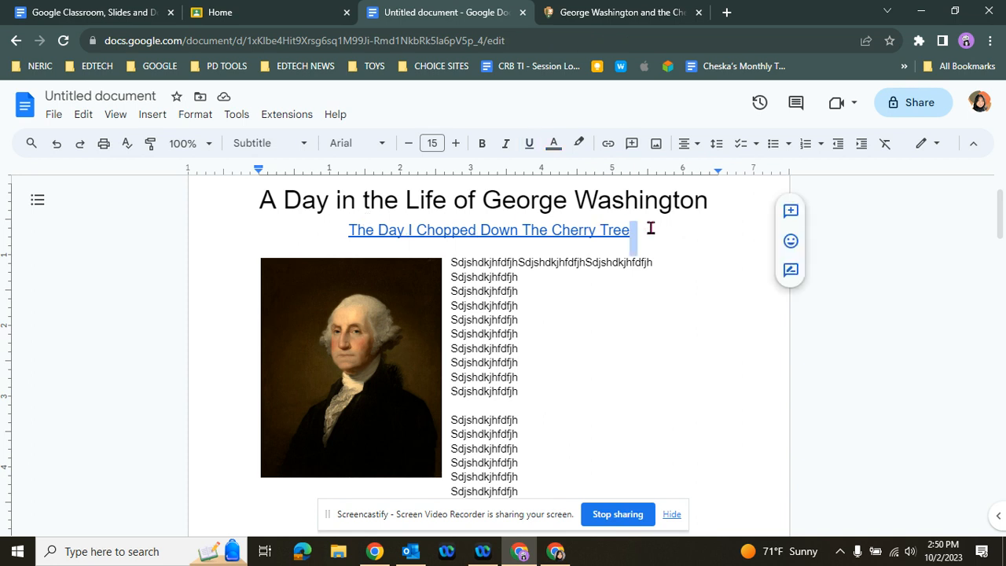
pyautogui.press('Return')
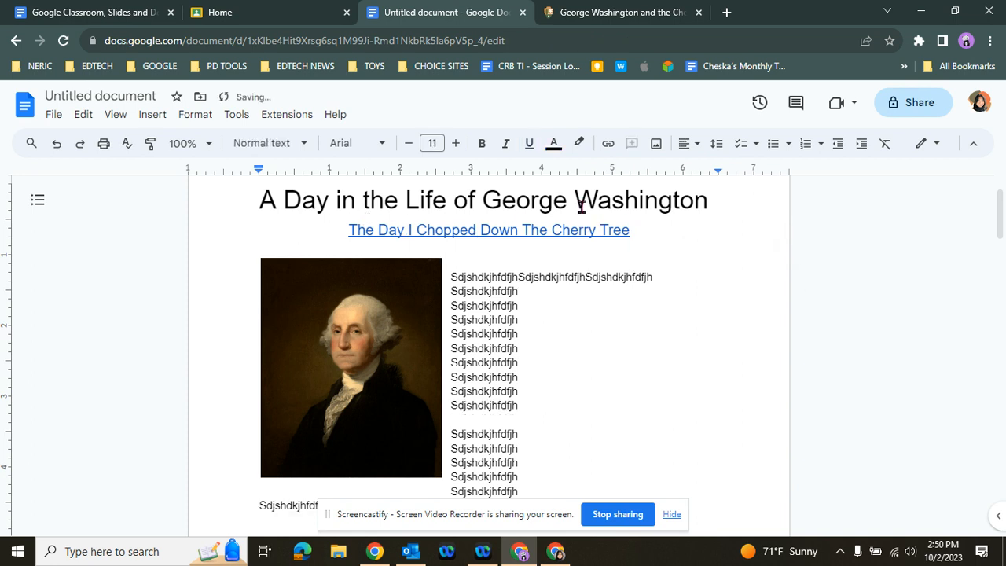
pyautogui.click(571, 229)
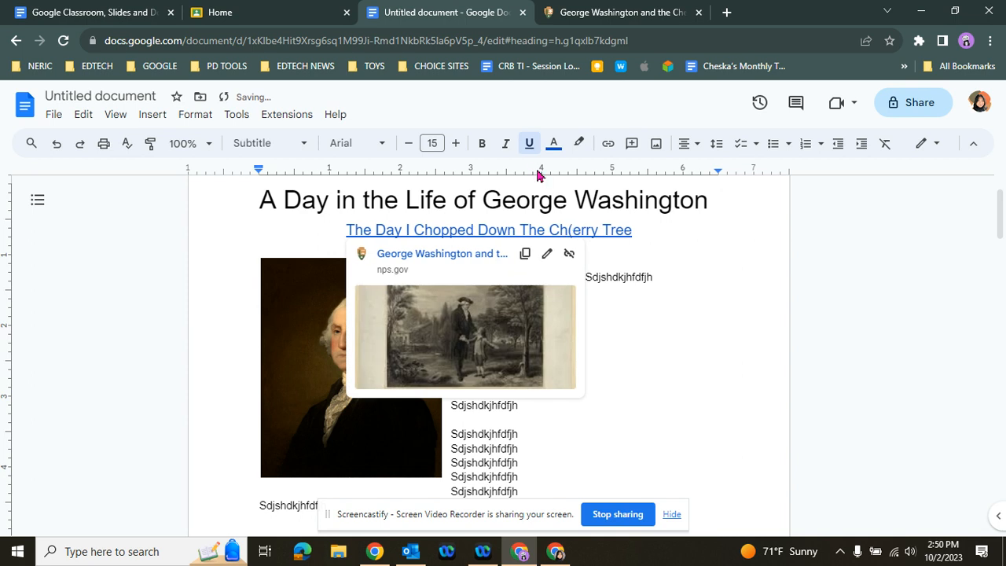
pyautogui.click(629, 260)
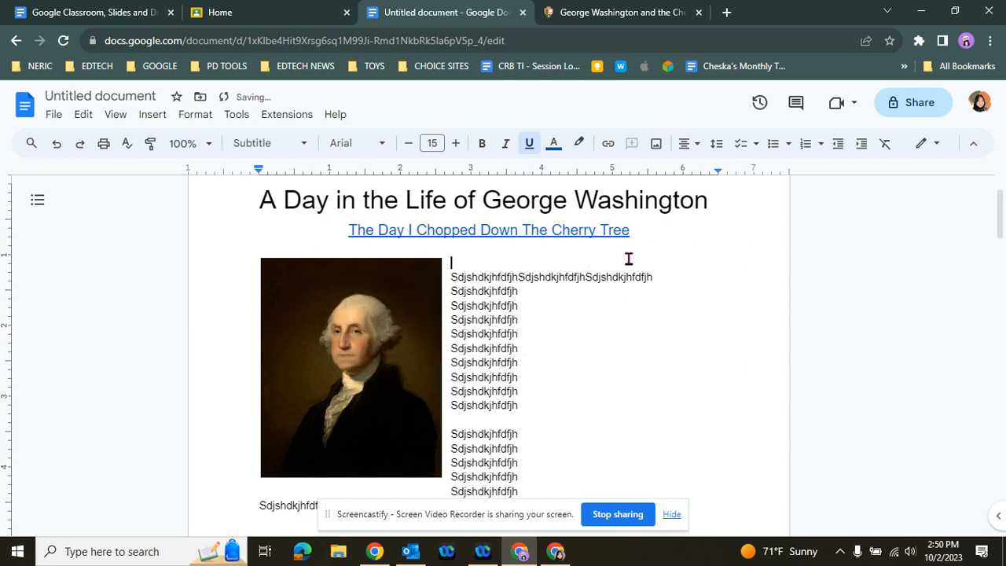
pyautogui.press('Return')
pyautogui.click(528, 299)
pyautogui.write('Che')
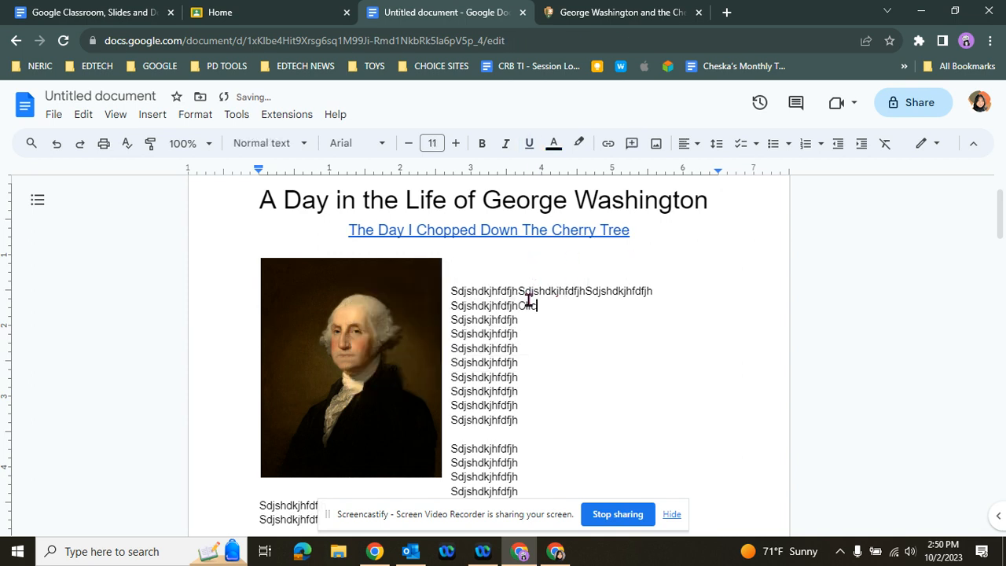
pyautogui.press('BackSpace')
pyautogui.press('BackSpace')
pyautogui.press('BackSpace')
# - Write "Click here to read more about the cherry tree." on the blank line directly above the body text
pyautogui.press('Up')
pyautogui.press('Up')
pyautogui.write('Click here to read more about')
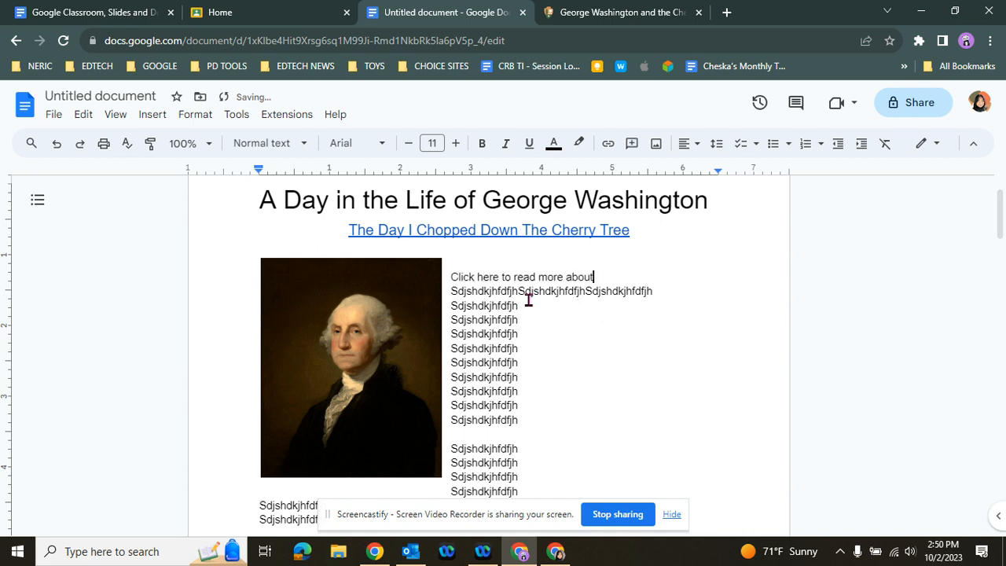
pyautogui.write(' the cherry tree.')
pyautogui.scroll(1, 529, 300)
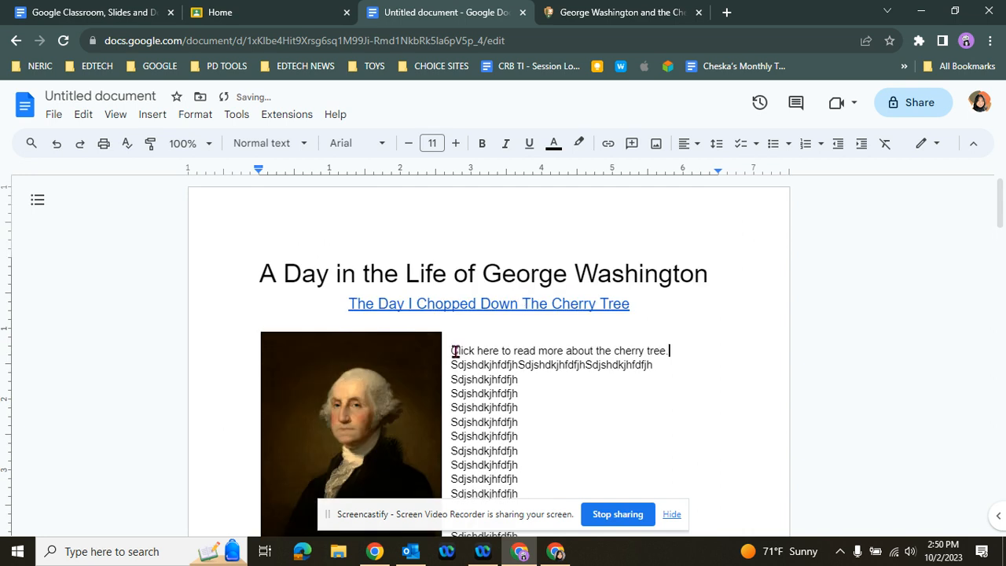
pyautogui.moveTo(452, 350); pyautogui.dragTo(675, 350)
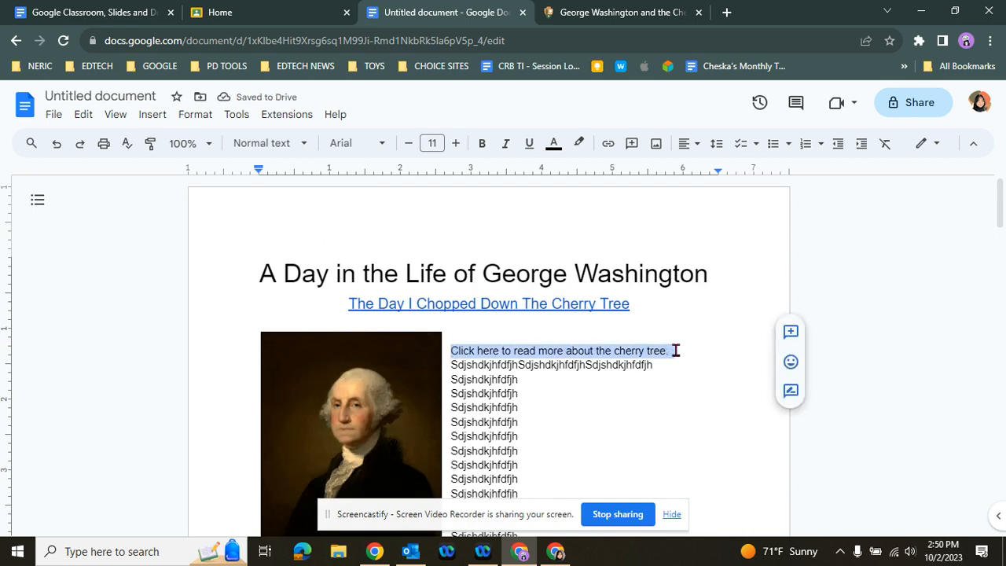
pyautogui.scroll(-1, 679, 379)
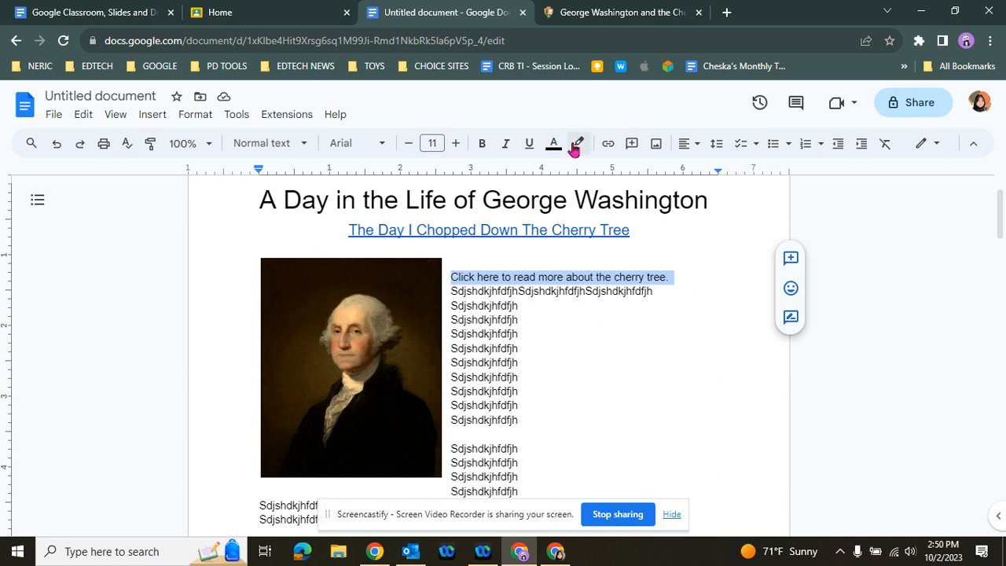
pyautogui.click(608, 146)
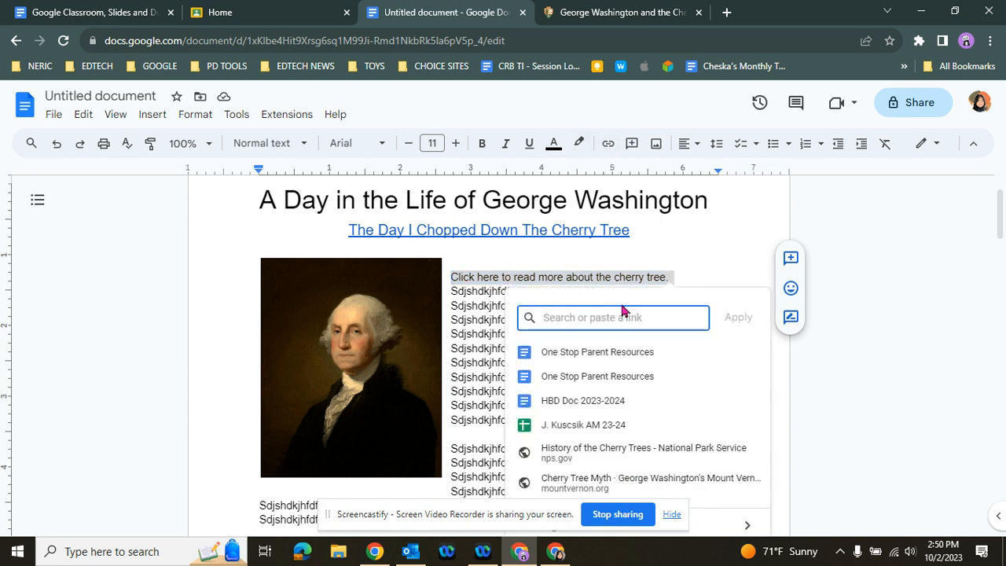
pyautogui.write('https://www.nps.gov/articles/george-washington-and-the-cherry-tree.htm')
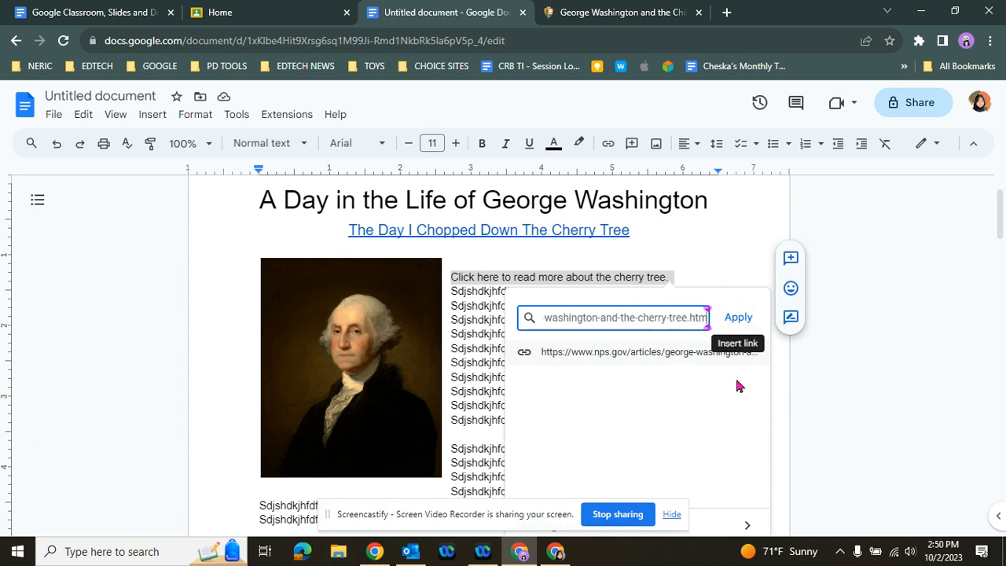
pyautogui.click(738, 319)
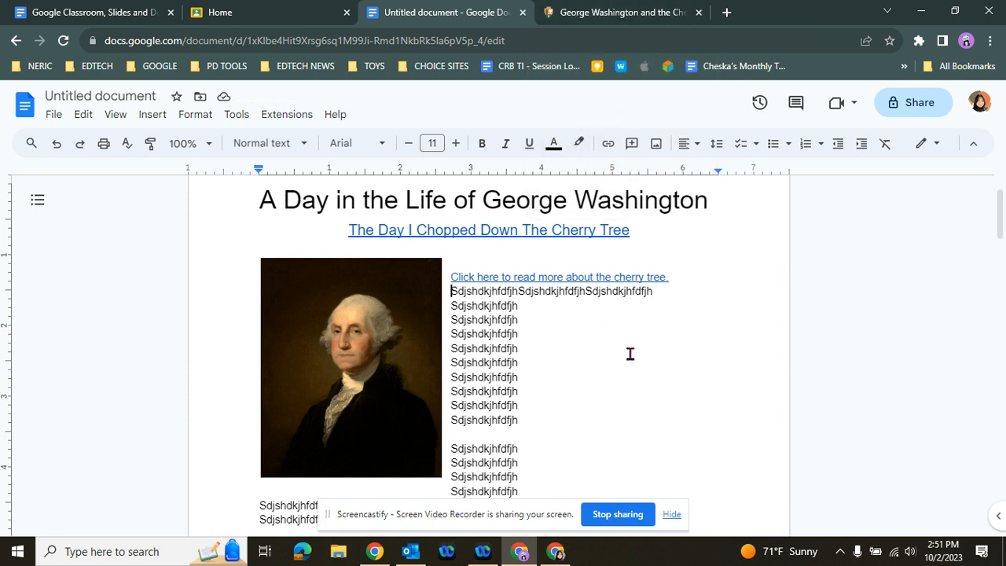
# - Examine the commands available for the portrait beside the text, looking for a way to add a link
pyautogui.click(367, 352)
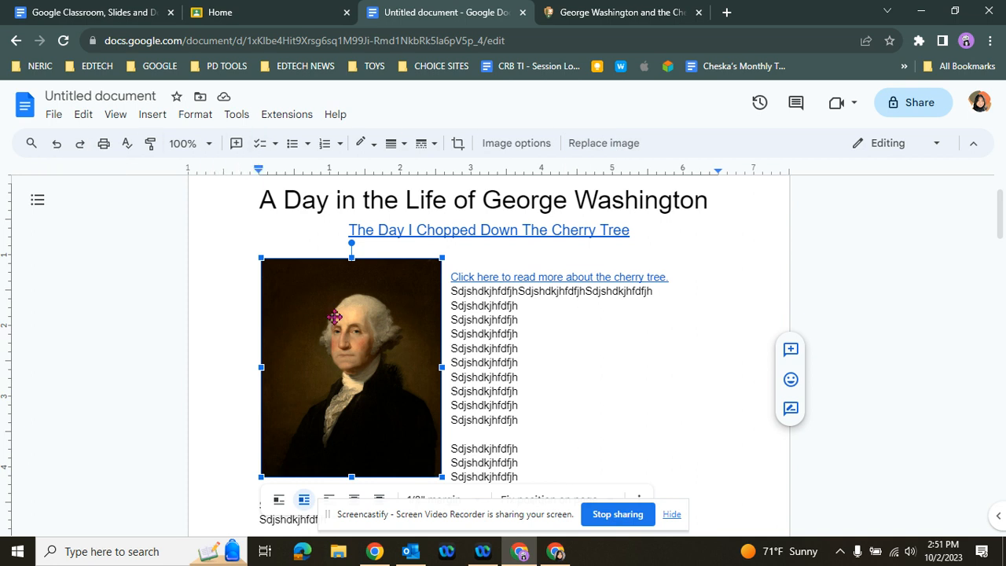
pyautogui.rightClick(380, 340)
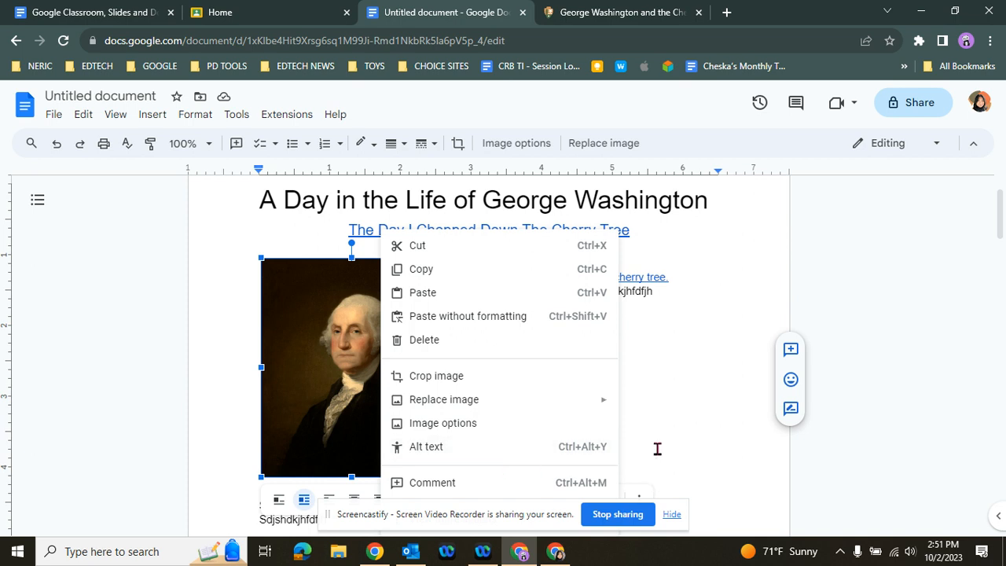
pyautogui.scroll(-2, 935, 295)
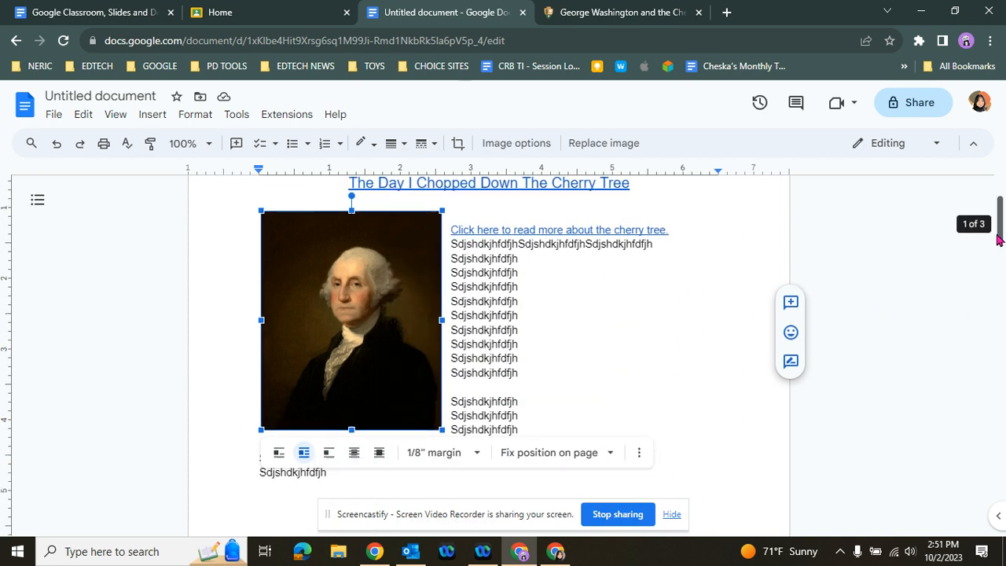
pyautogui.scroll(1, 368, 298)
pyautogui.rightClick(368, 299)
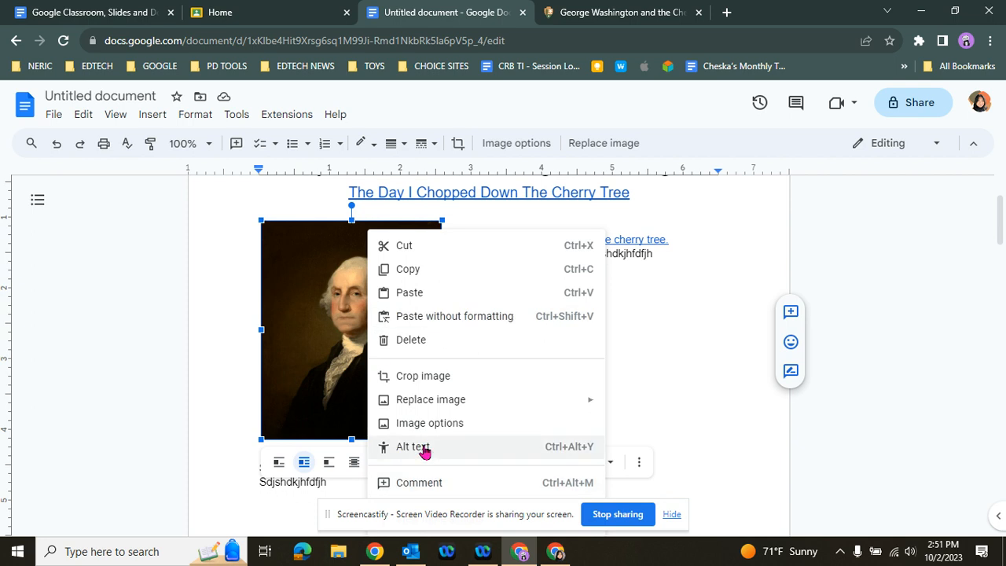
pyautogui.scroll(-3, 681, 312)
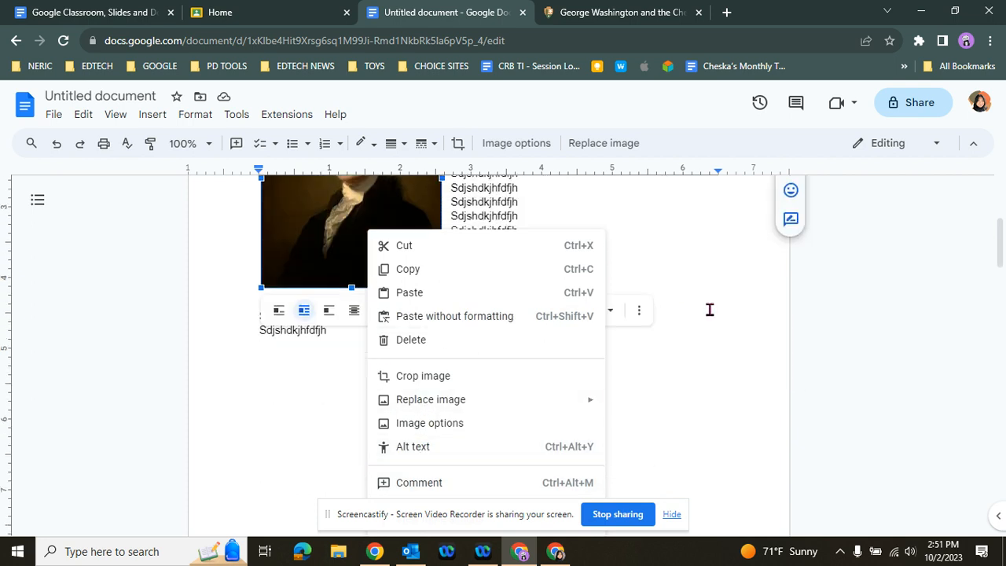
pyautogui.click(714, 325)
# - Link the full-page painting below the portrait section to the copied National Park Service cherry tree article address
pyautogui.scroll(2, 479, 411)
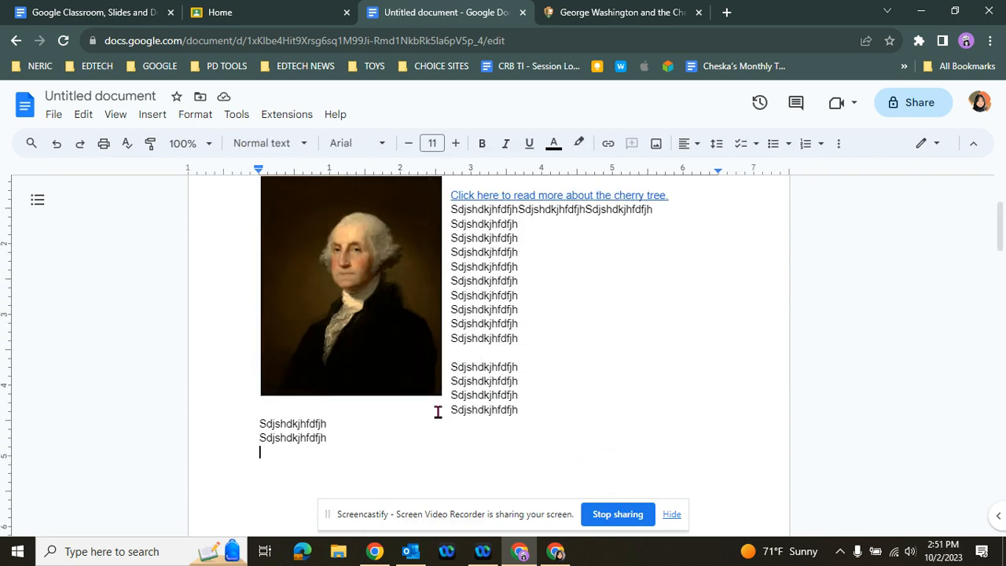
pyautogui.scroll(-7, 436, 411)
pyautogui.scroll(-2, 435, 411)
pyautogui.click(467, 314)
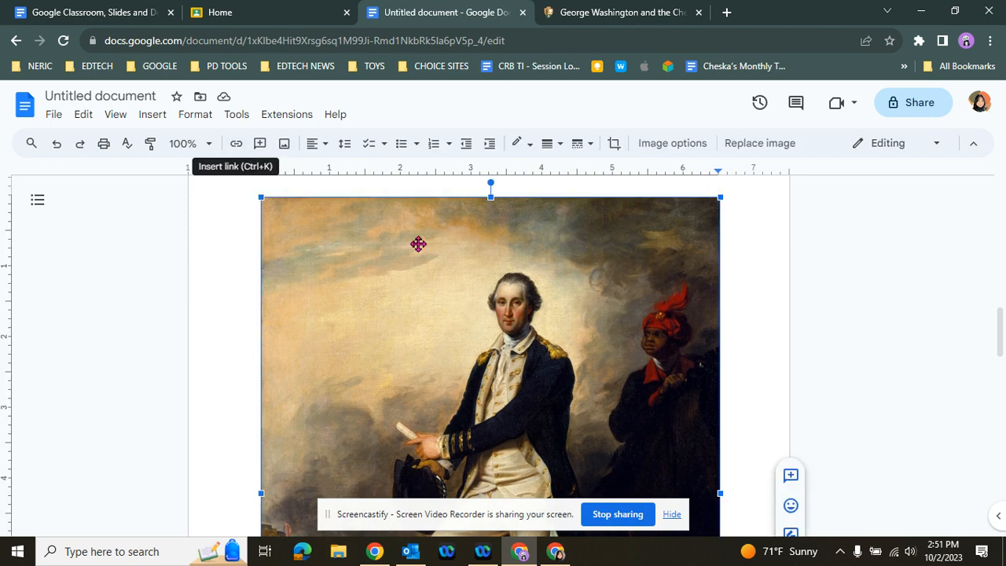
pyautogui.rightClick(594, 308)
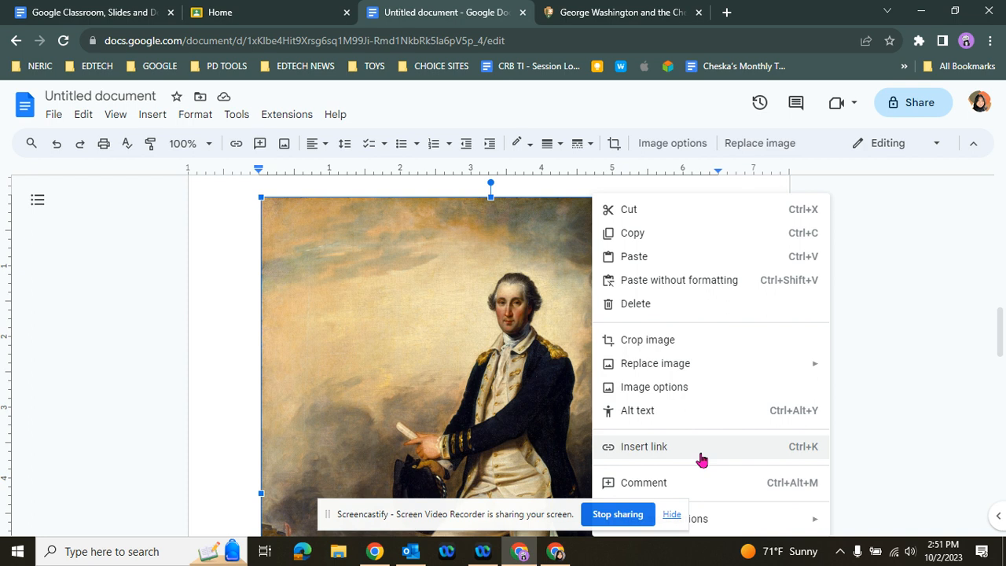
pyautogui.click(638, 455)
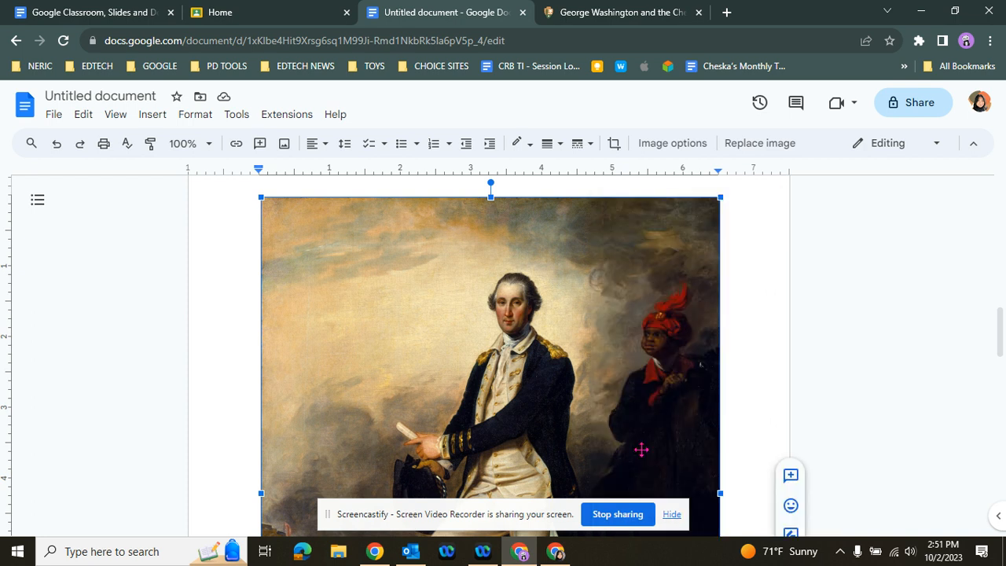
pyautogui.rightClick(322, 360)
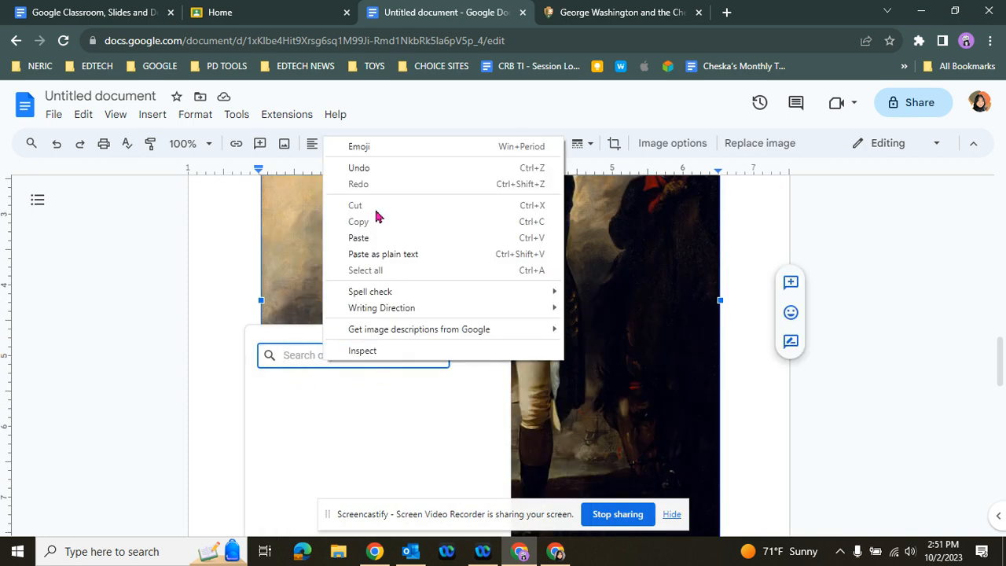
pyautogui.click(392, 243)
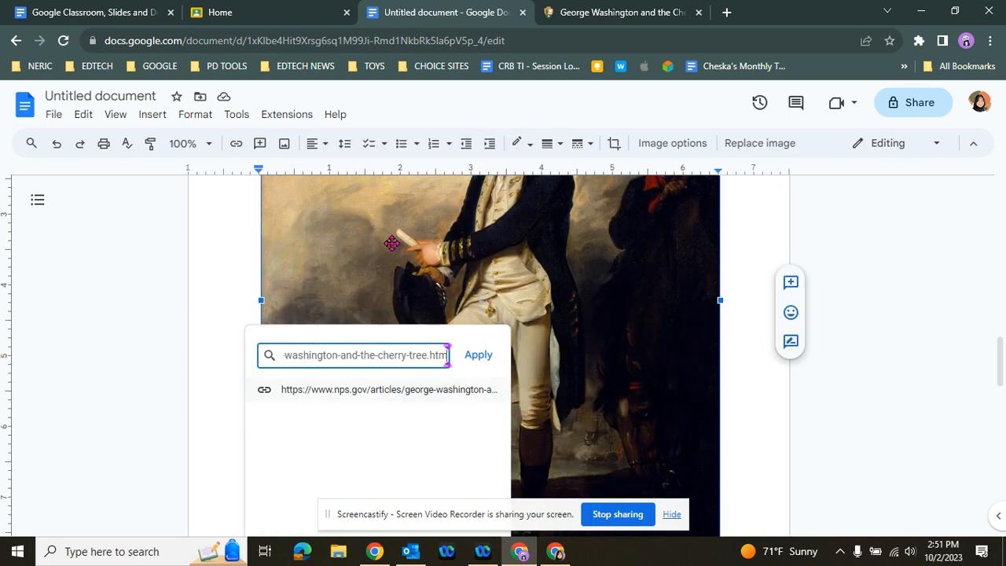
pyautogui.click(479, 356)
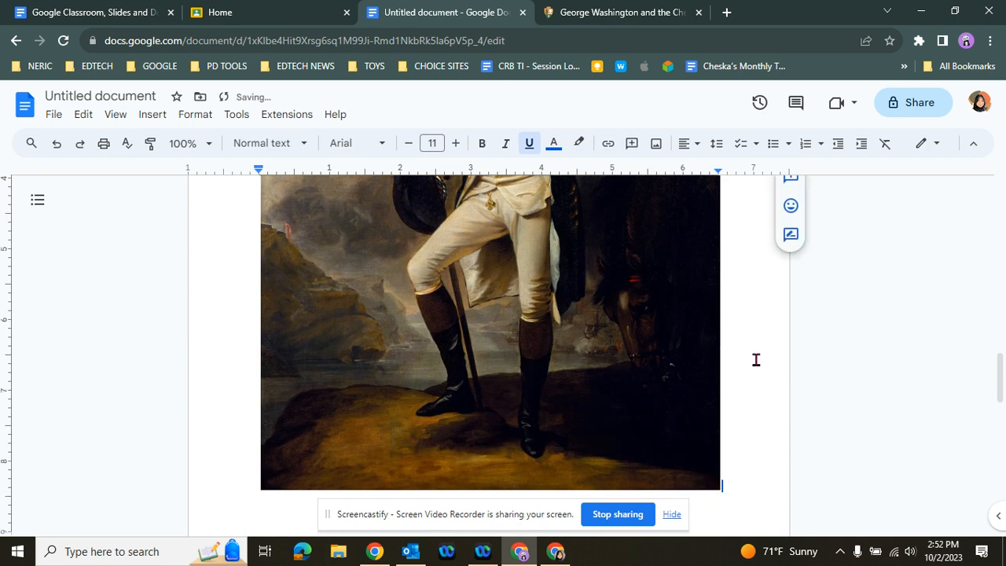
# - Check the link preview attached to the full-page painting
pyautogui.scroll(3, 754, 389)
pyautogui.click(448, 345)
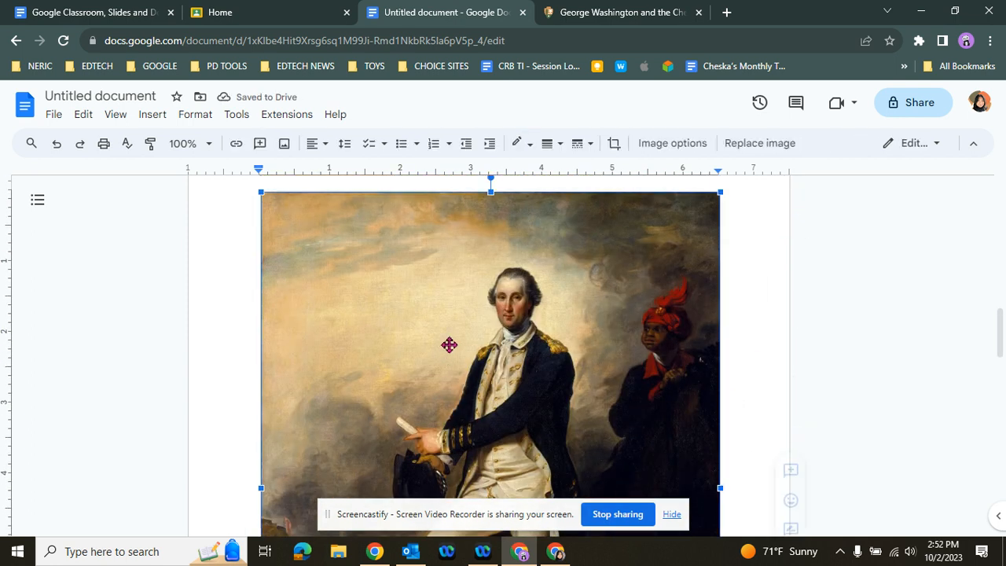
pyautogui.scroll(-6, 449, 345)
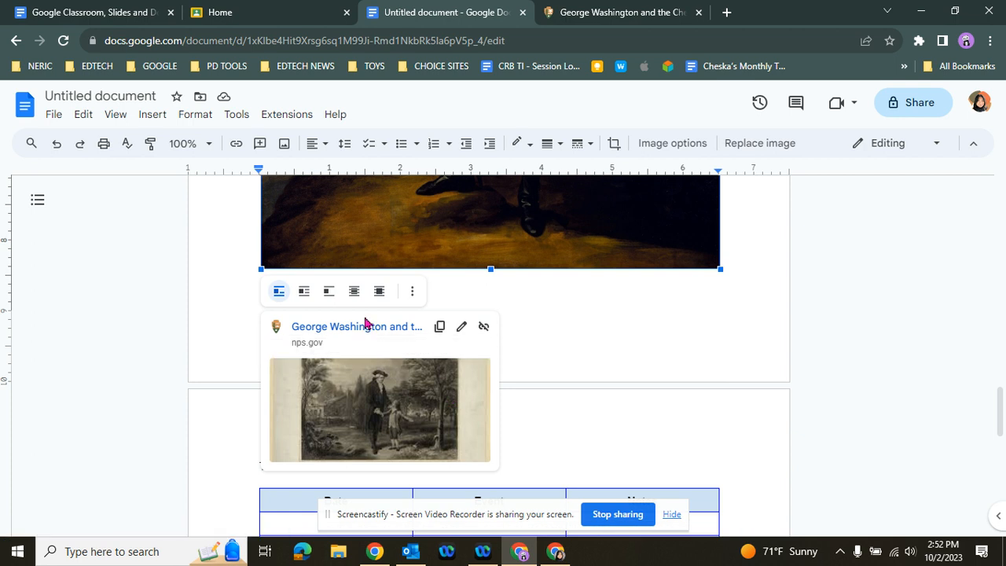
pyautogui.click(668, 320)
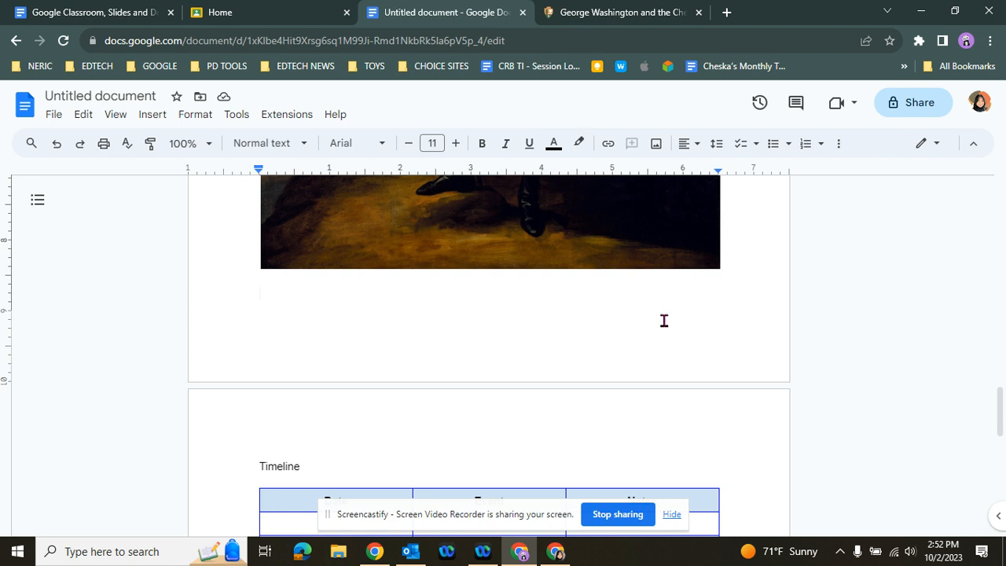
# - Review the document from the title and linked text down past the Timeline table
pyautogui.scroll(5, 664, 319)
pyautogui.scroll(10, 664, 320)
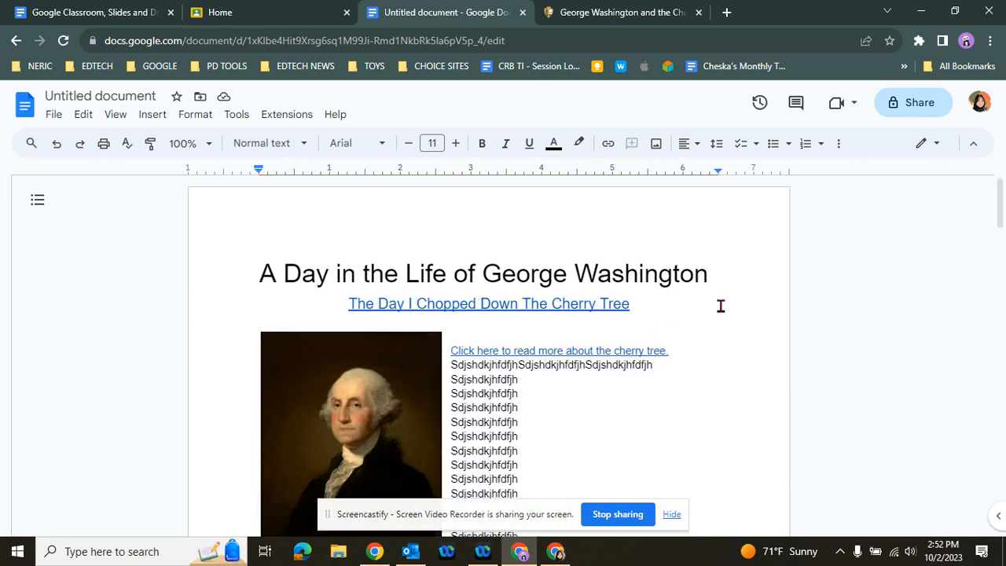
pyautogui.scroll(-5, 726, 323)
pyautogui.scroll(5, 726, 323)
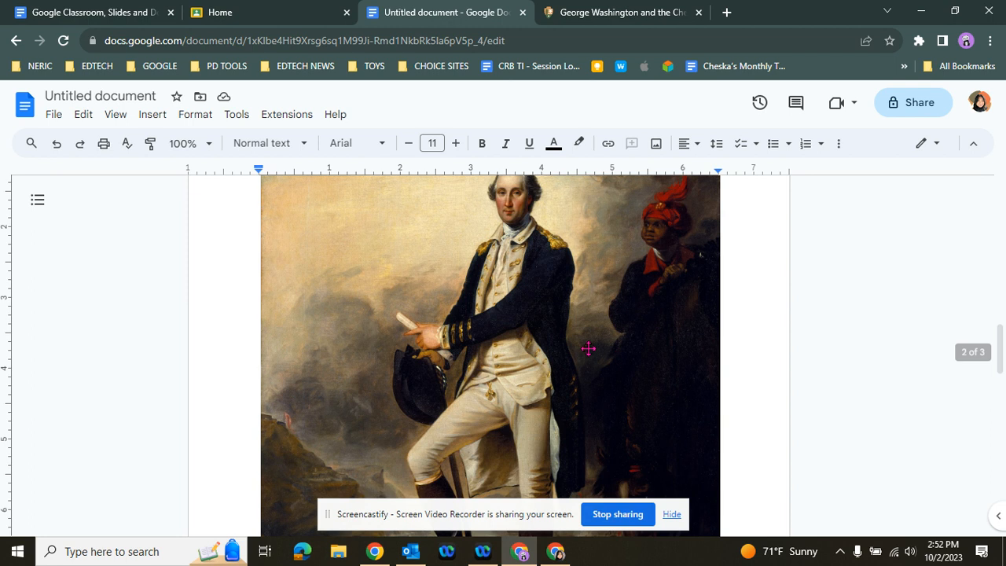
pyautogui.scroll(-5, 735, 384)
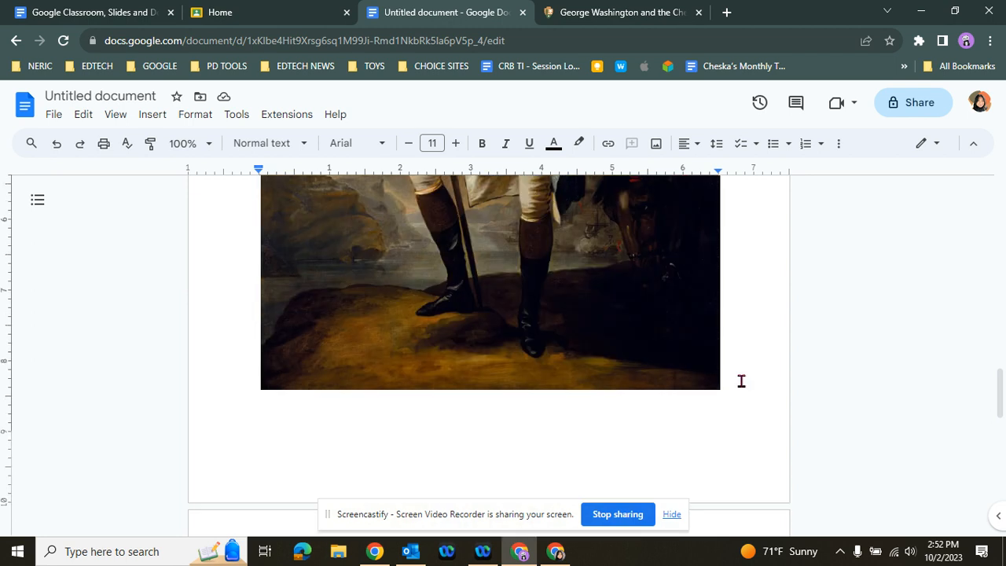
pyautogui.click(738, 379)
pyautogui.click(736, 406)
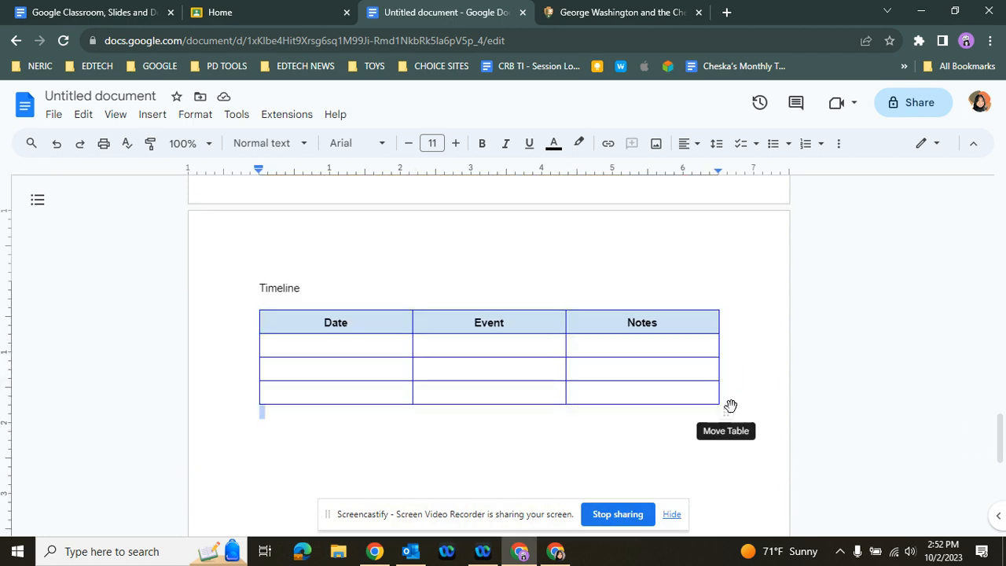
pyautogui.press('Return')
pyautogui.scroll(-3, 710, 414)
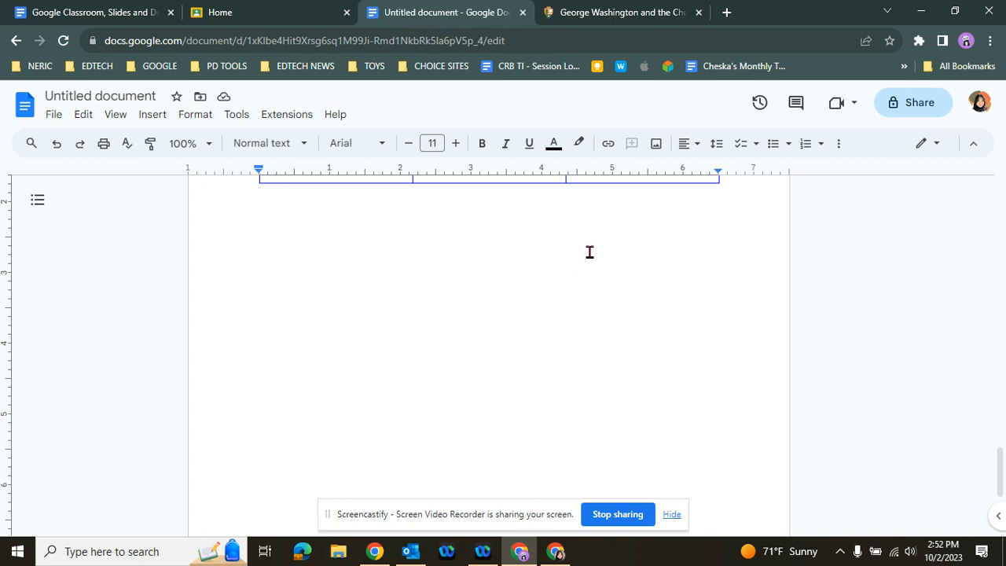
# - Create a new blank document and start an @ smart chip search on its first line
pyautogui.click(54, 118)
pyautogui.moveTo(56, 139)
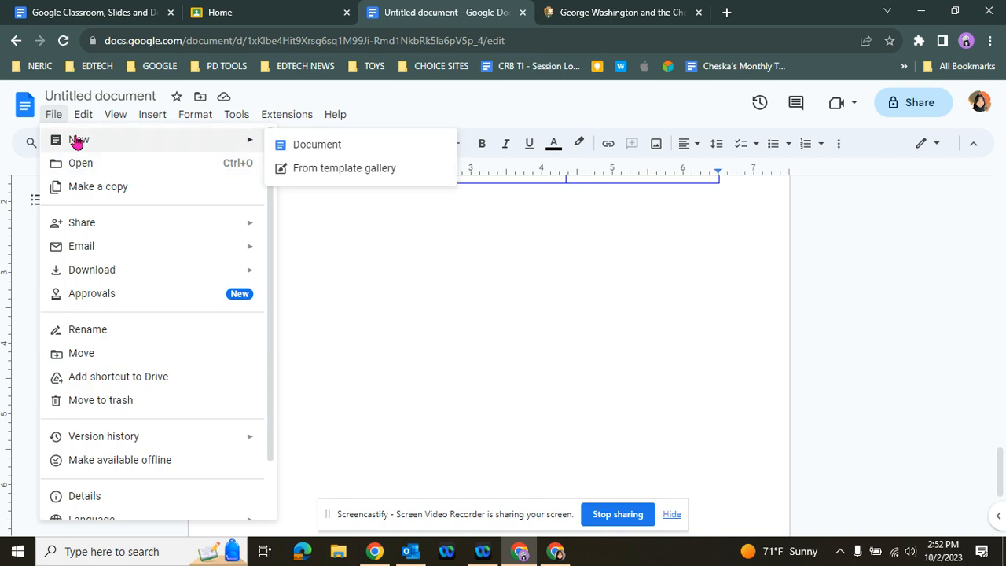
pyautogui.click(283, 149)
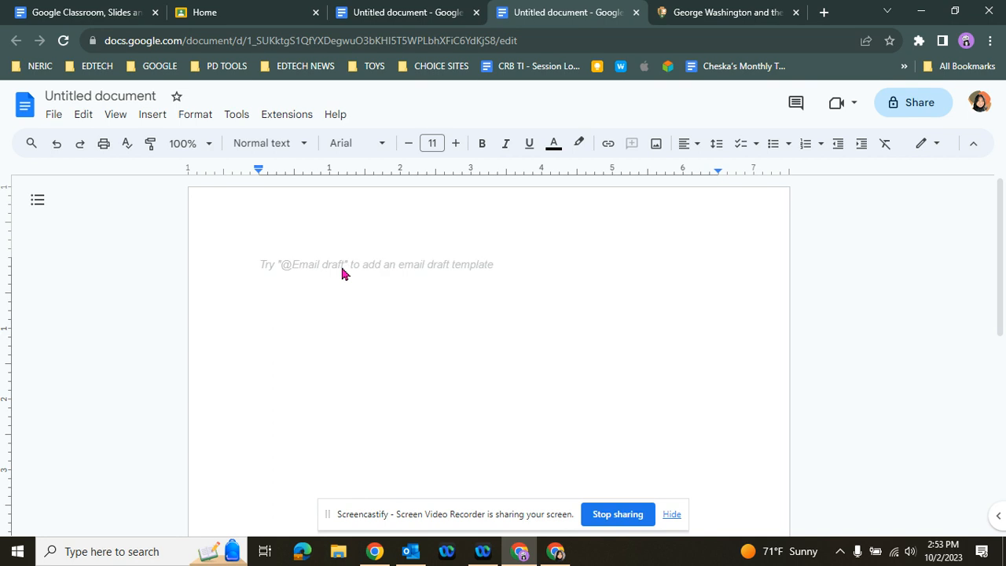
pyautogui.write('@')
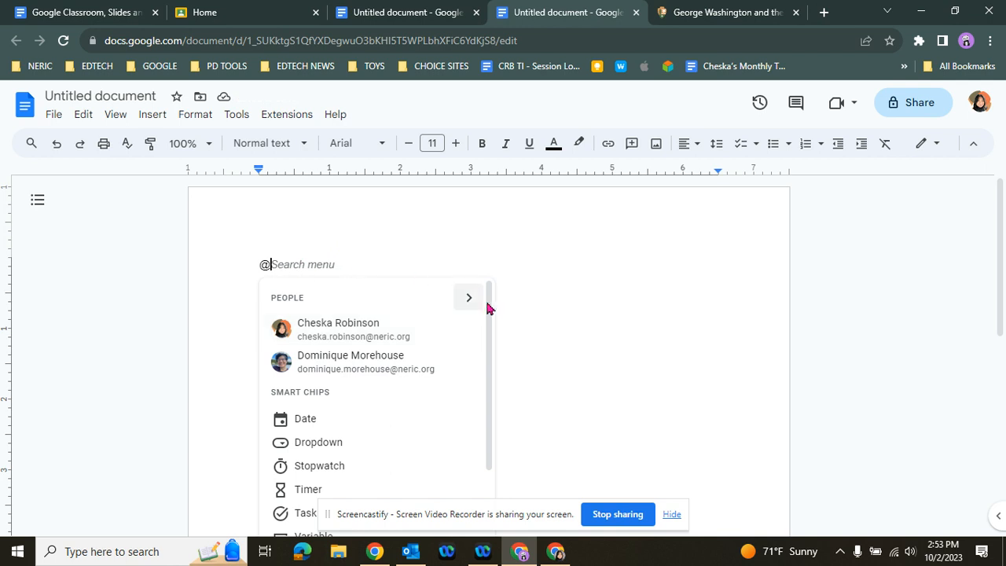
# - Examine the people, smart chips, building blocks and files offered for the @ entry
pyautogui.moveTo(488, 311); pyautogui.dragTo(489, 388)
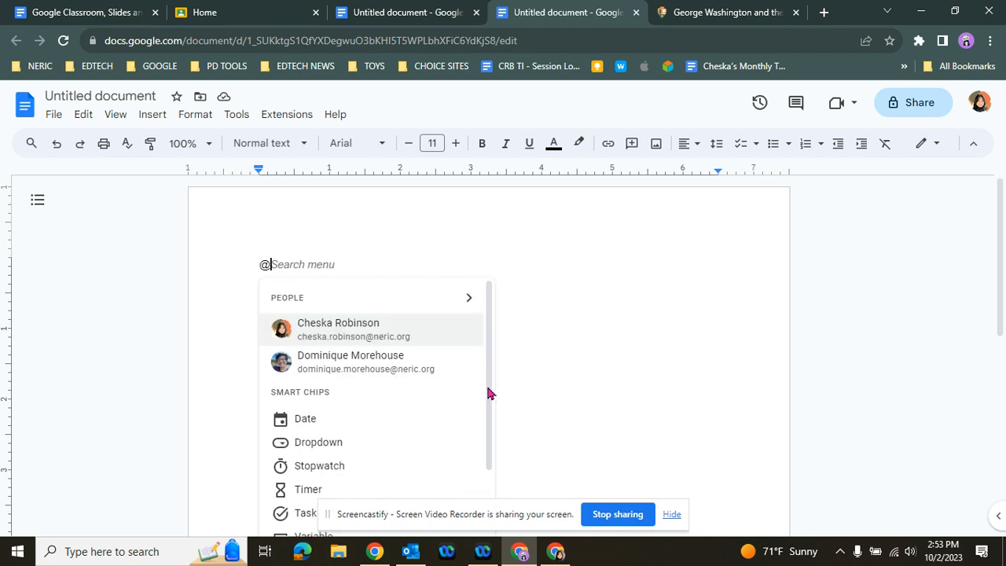
pyautogui.scroll(-1, 482, 323)
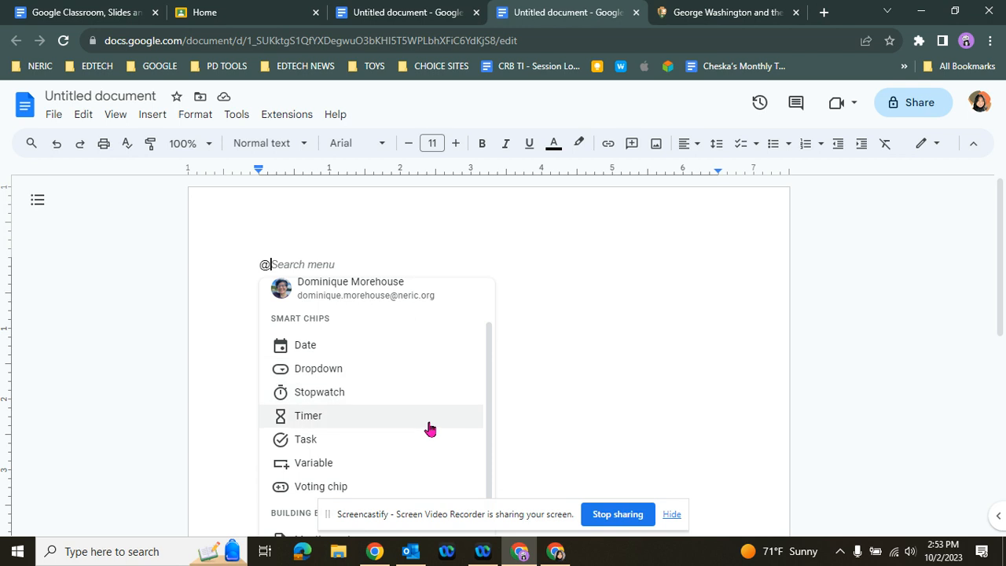
pyautogui.scroll(-1, 438, 457)
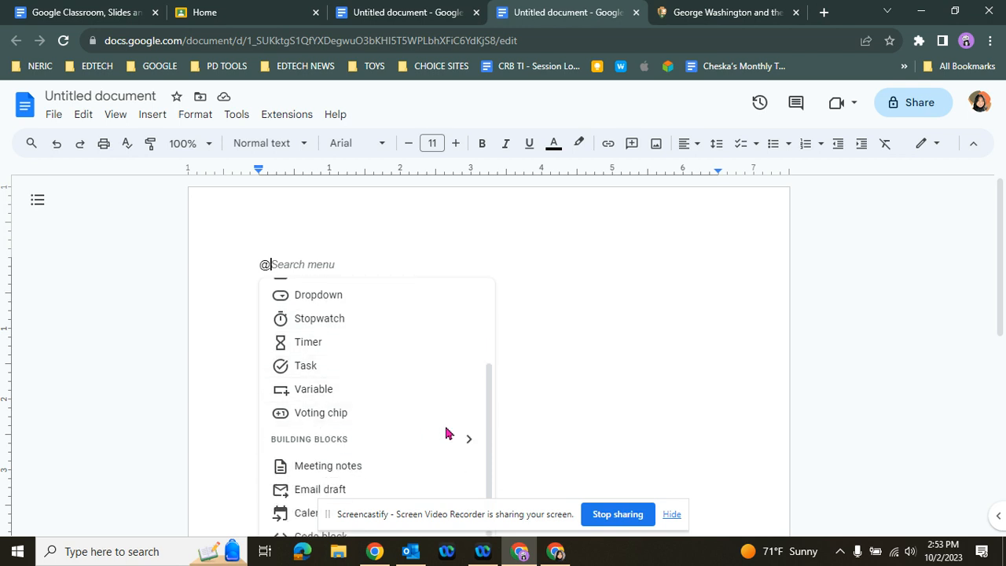
pyautogui.scroll(-1, 438, 412)
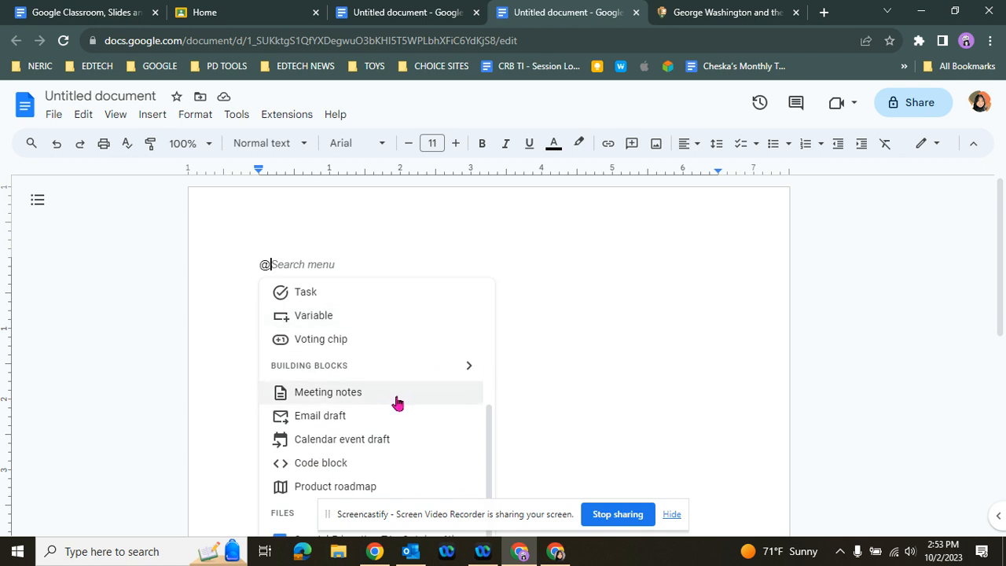
pyautogui.scroll(-1, 395, 420)
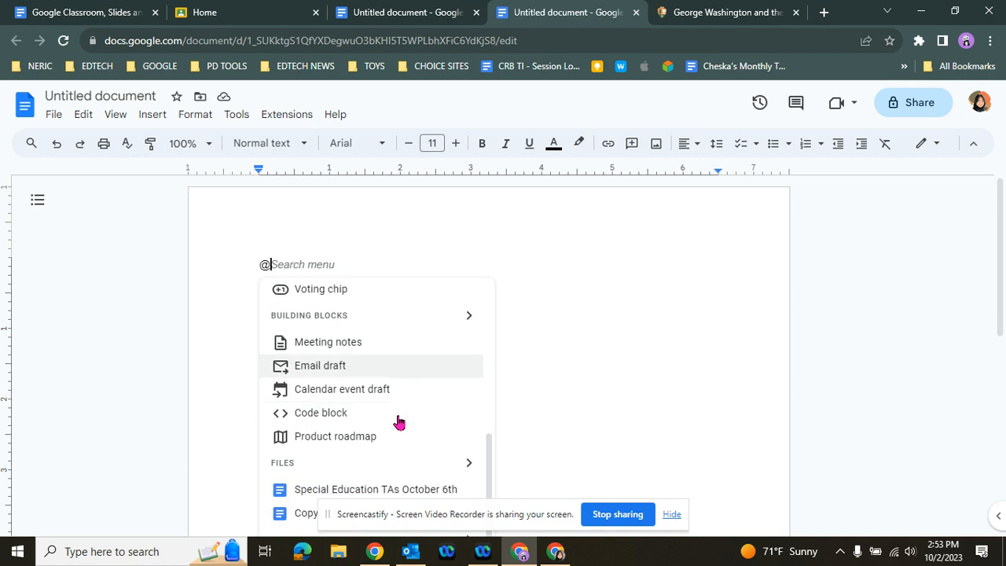
pyautogui.scroll(-1, 425, 351)
pyautogui.scroll(3, 426, 351)
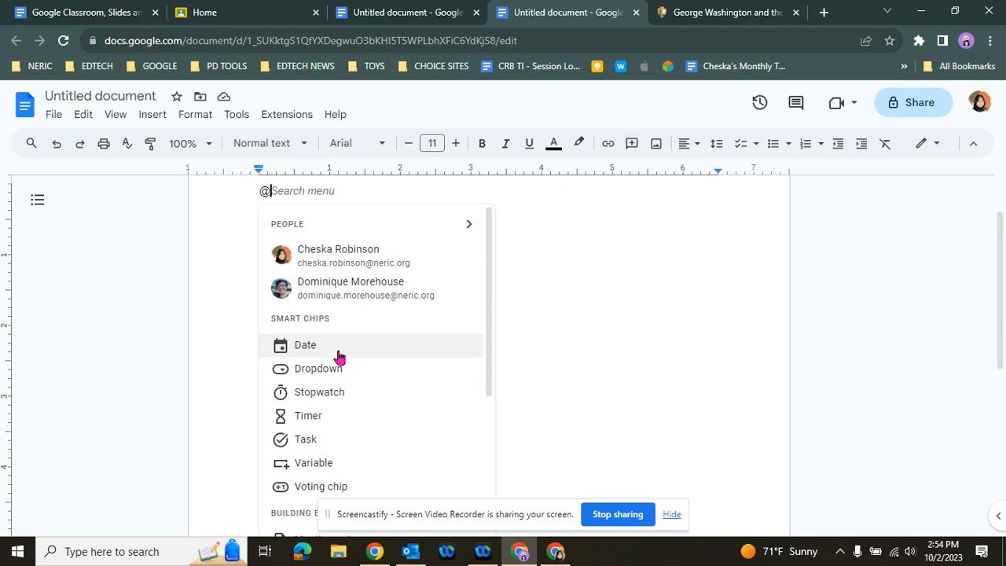
# - Insert a date chip for October 2, 2023 with the time set to 2:45 PM
pyautogui.click(309, 351)
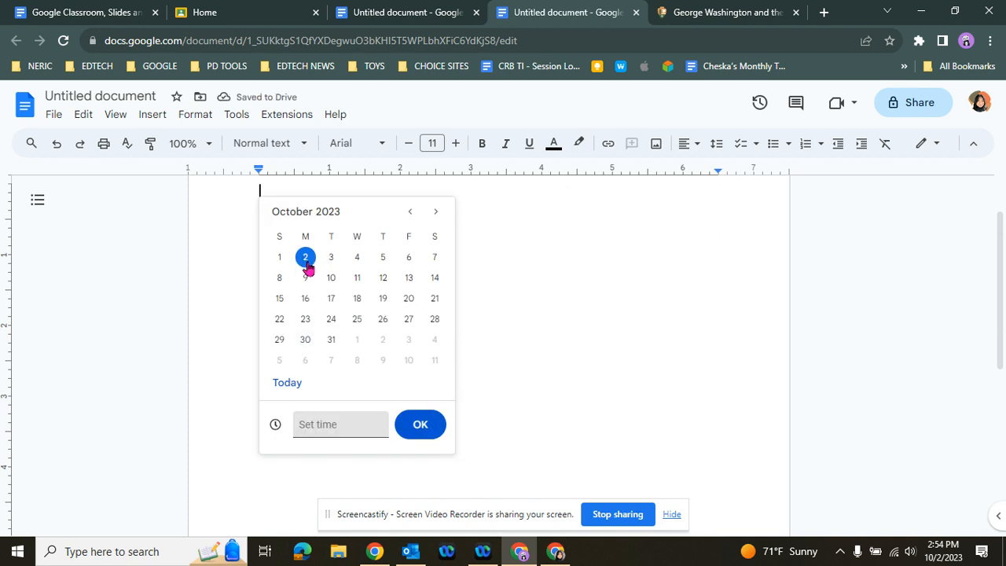
pyautogui.click(345, 428)
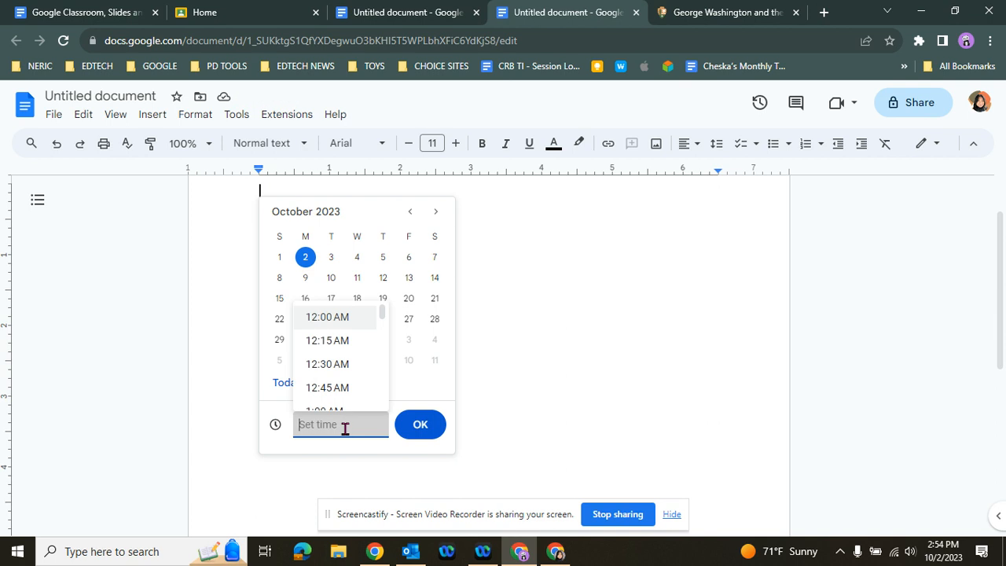
pyautogui.scroll(-2, 354, 370)
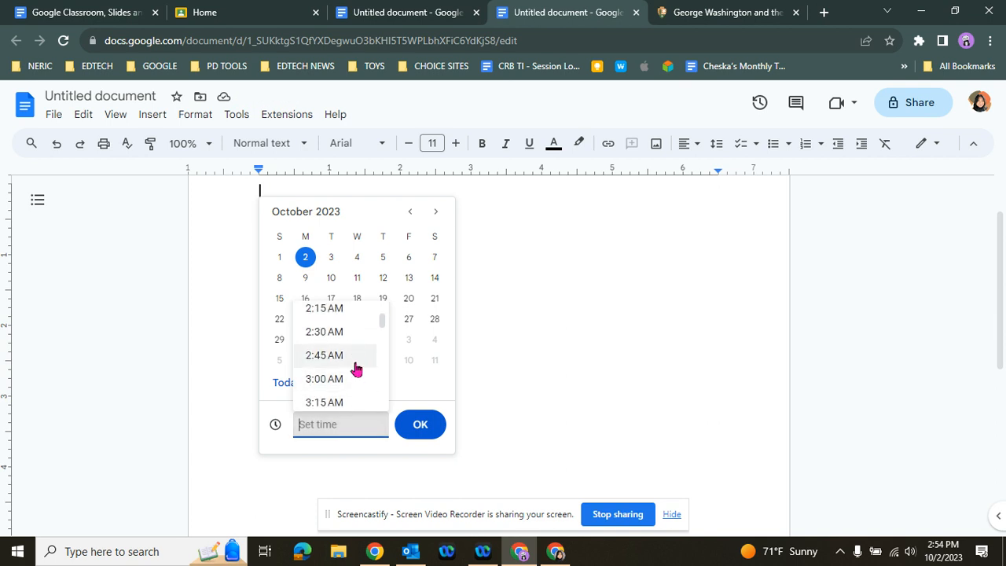
pyautogui.click(358, 315)
pyautogui.click(351, 430)
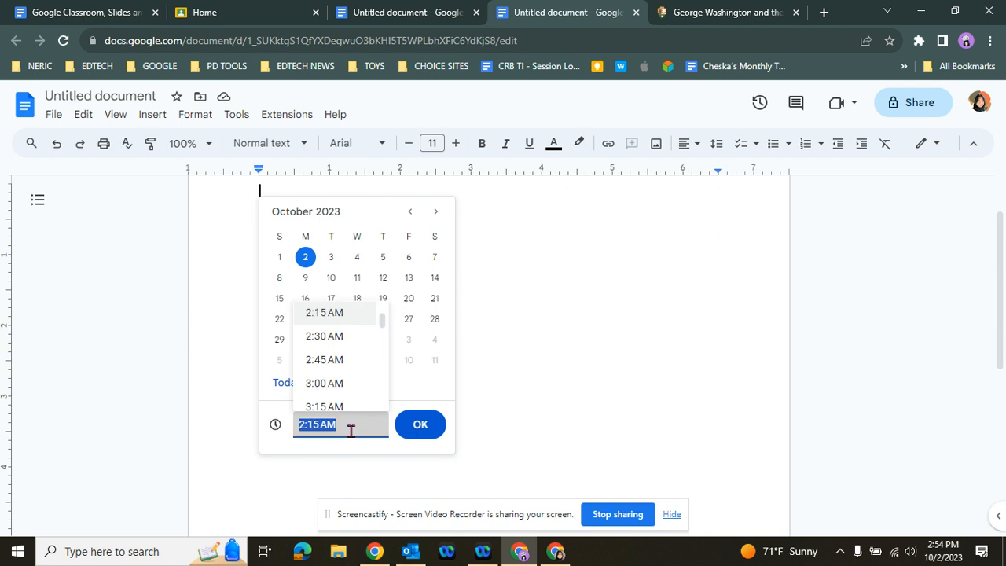
pyautogui.write('2:45PM')
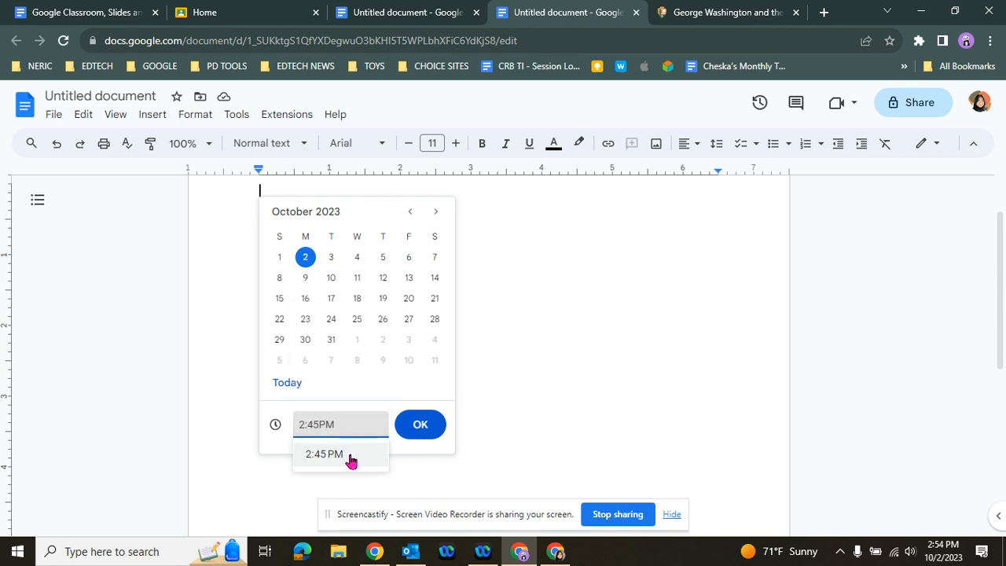
pyautogui.click(352, 457)
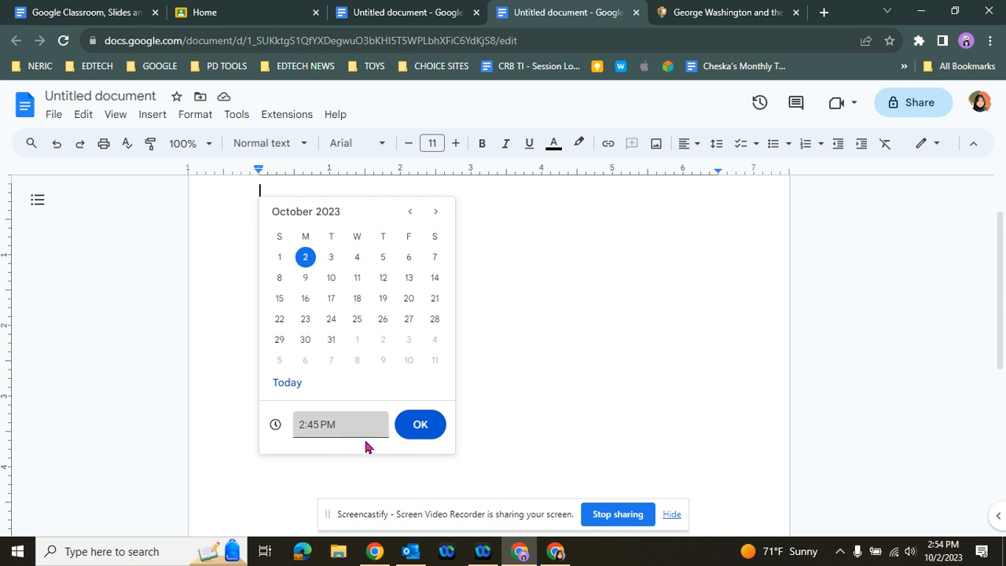
pyautogui.click(421, 429)
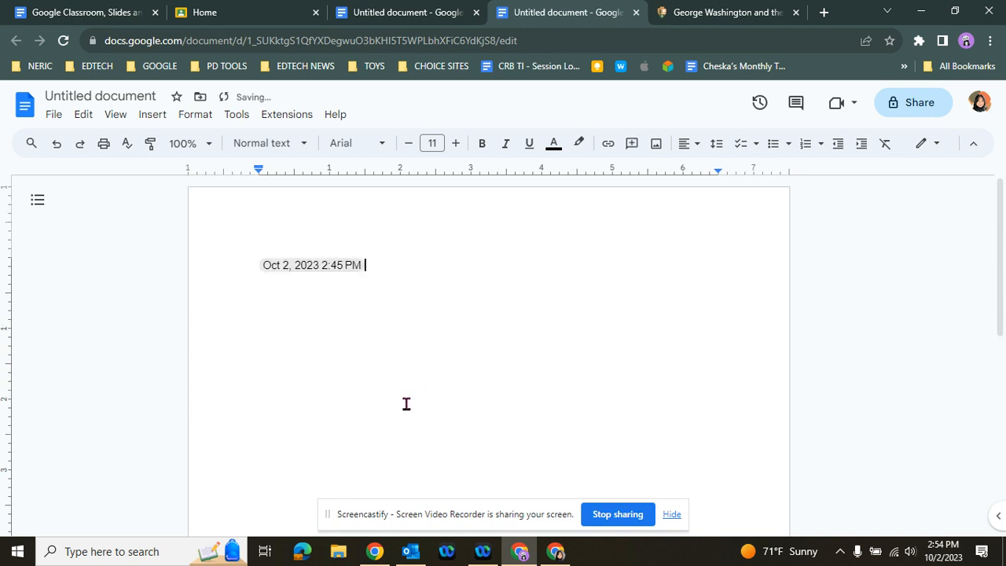
# - Add blank lines below and above the date chip, and apply the Heading 1 style to the line above it
pyautogui.press('Return')
pyautogui.press('Up')
pyautogui.press('Return')
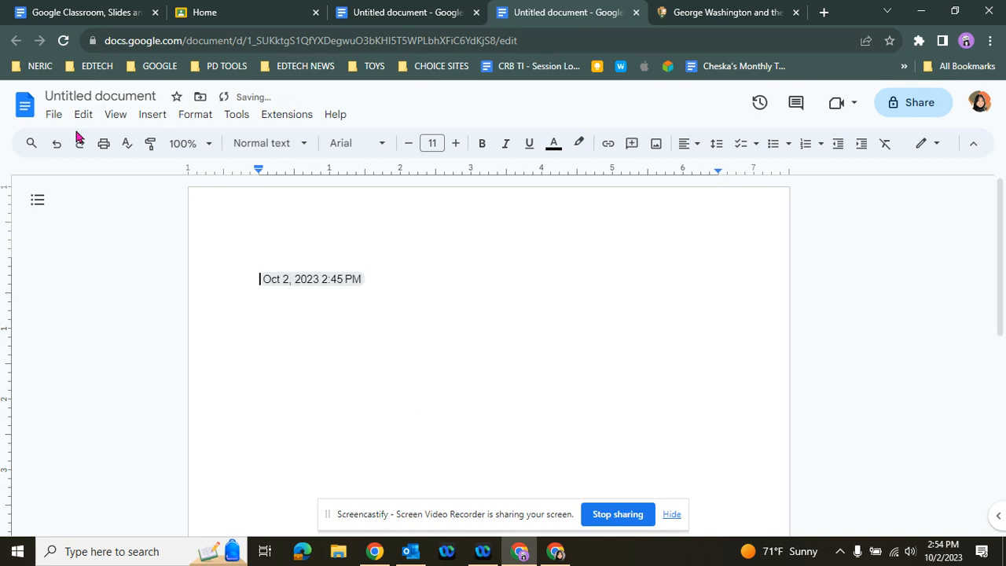
pyautogui.press('Up')
pyautogui.click(308, 148)
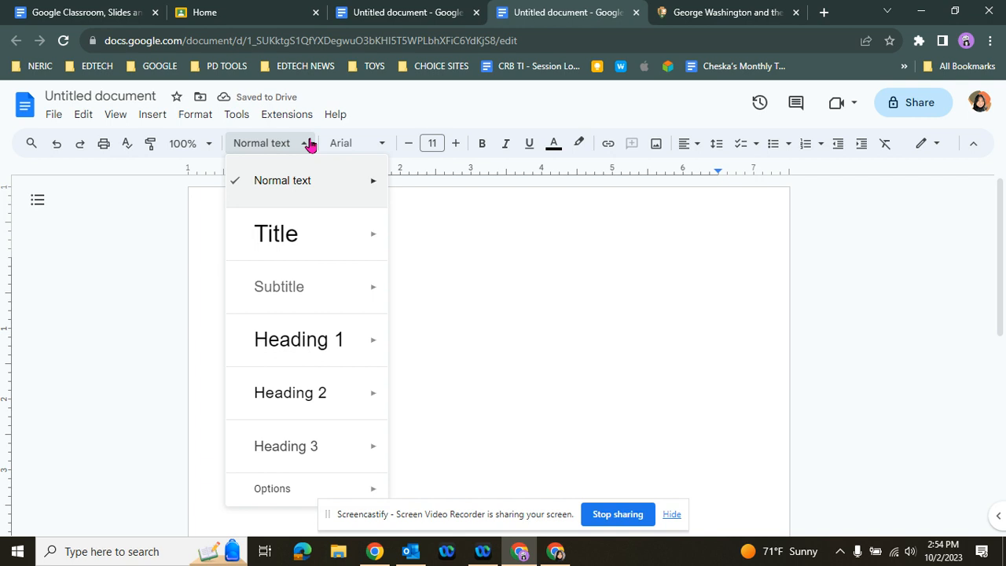
pyautogui.moveTo(303, 353)
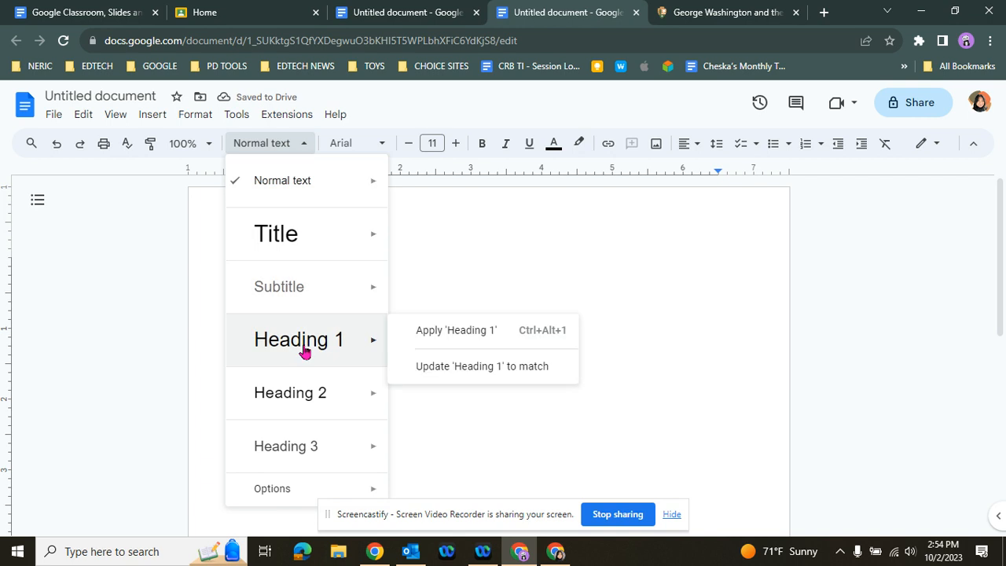
pyautogui.click(334, 338)
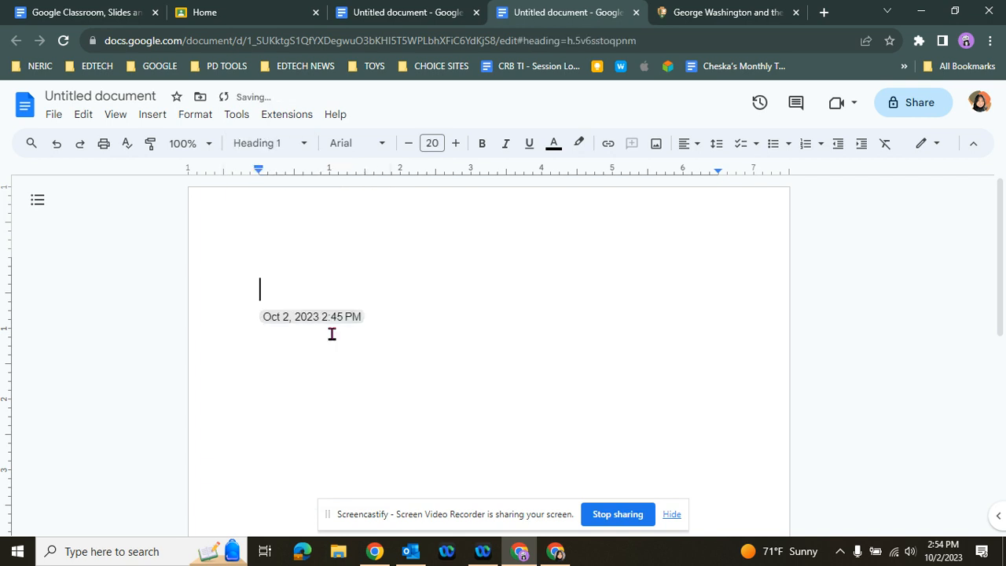
# - Enter "Meeting Minutes" as the heading text above the date chip
pyautogui.moveTo(330, 328)
pyautogui.write('Meeting M')
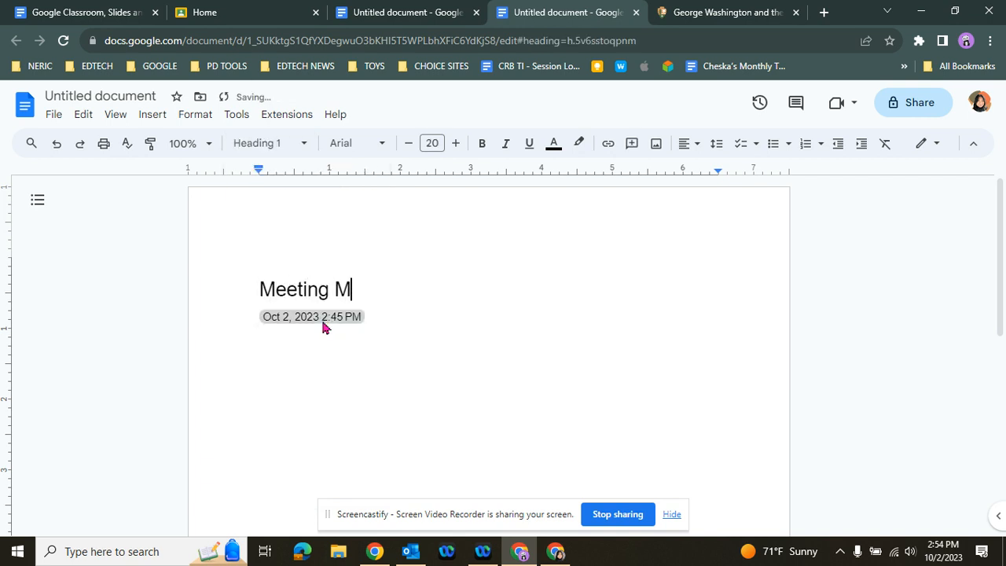
pyautogui.write('inutes')
pyautogui.press('Down')
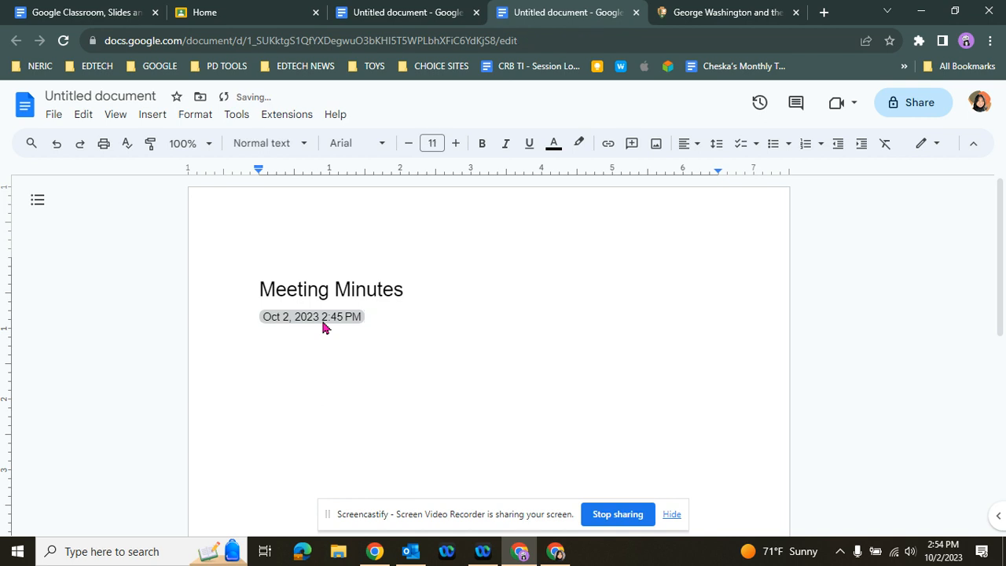
# - Add an "Attendance:" label on the line below the date chip
pyautogui.press('Return')
pyautogui.write('Atten')
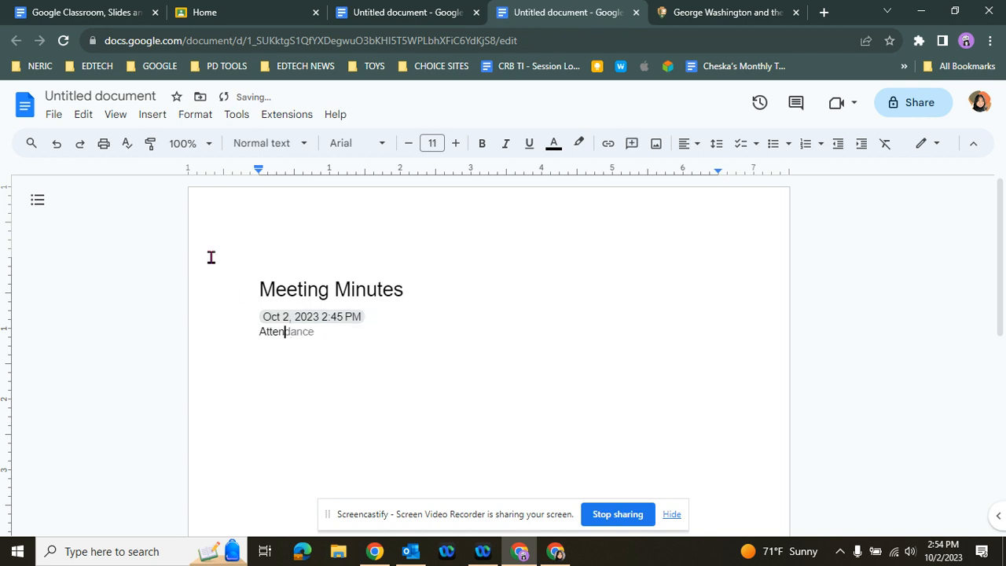
pyautogui.write('d')
pyautogui.press('BackSpace')
pyautogui.write('dance:')
# - Insert people chips for three attendees after the Attendance label and leave blank space below that line
pyautogui.write('@')
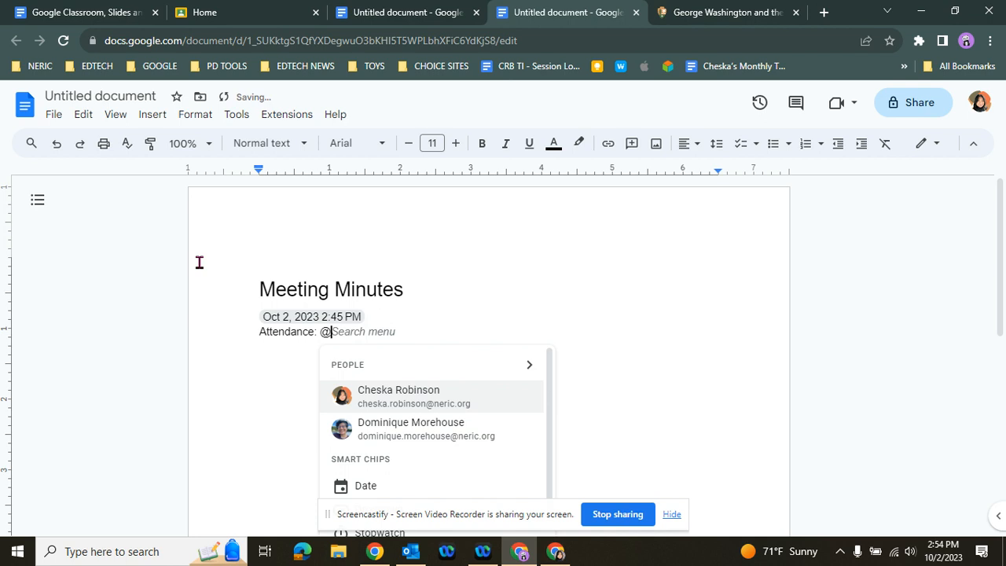
pyautogui.click(397, 434)
pyautogui.write('@')
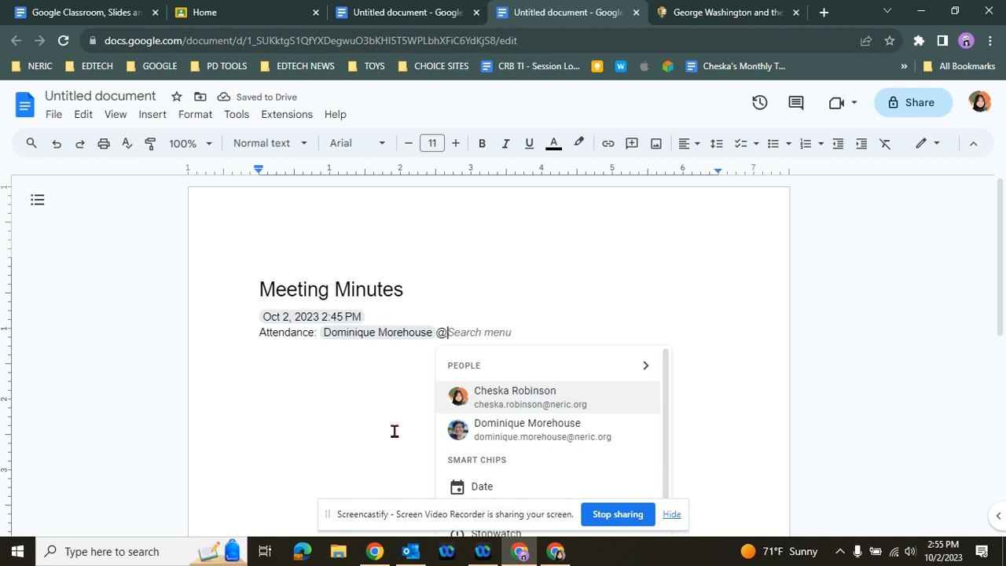
pyautogui.write('virgin')
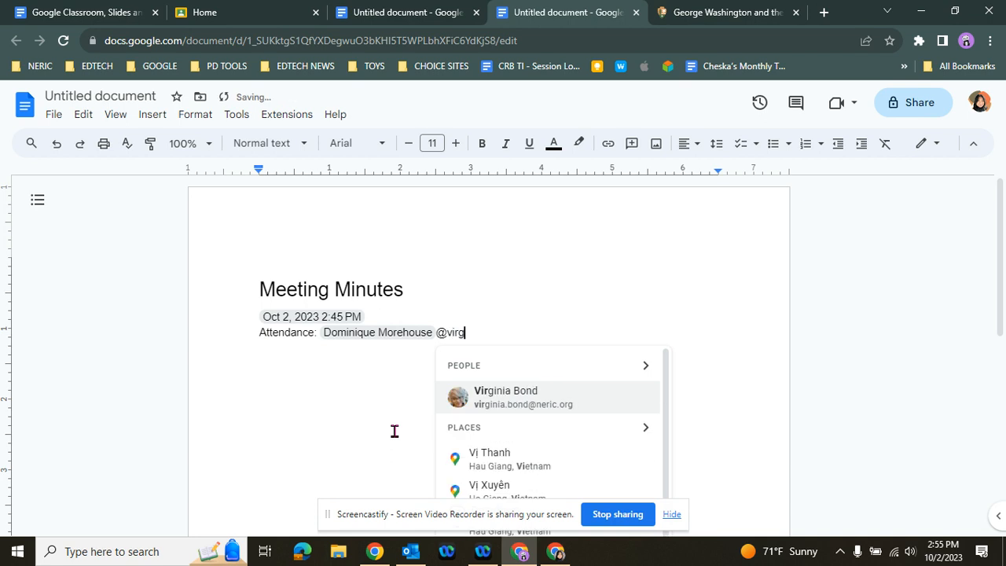
pyautogui.click(578, 399)
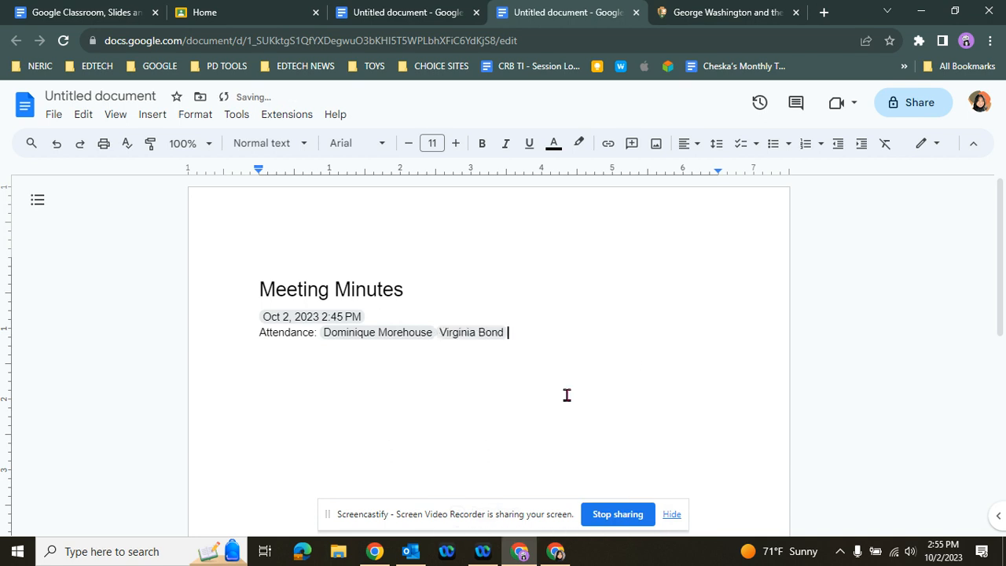
pyautogui.write('@')
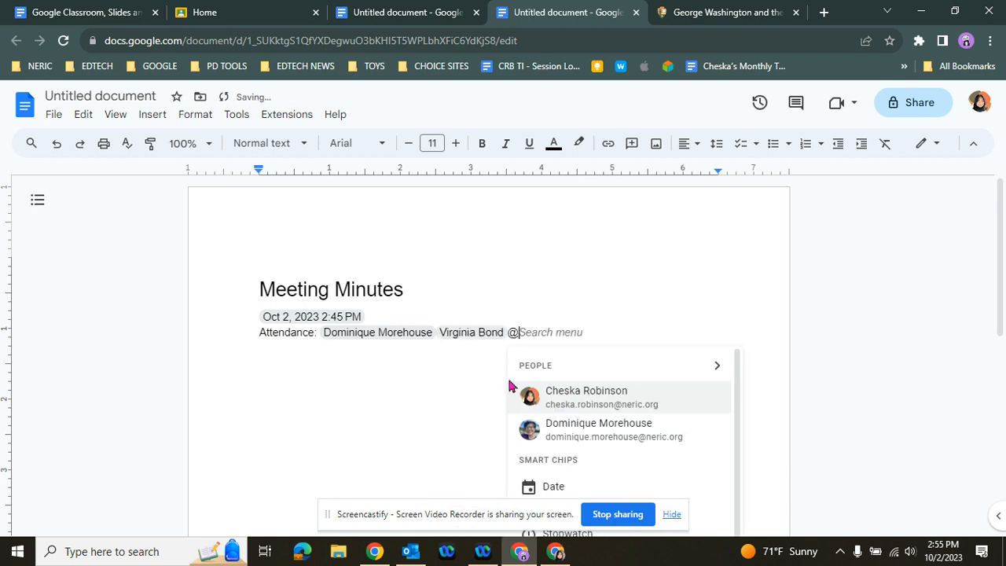
pyautogui.write('fai')
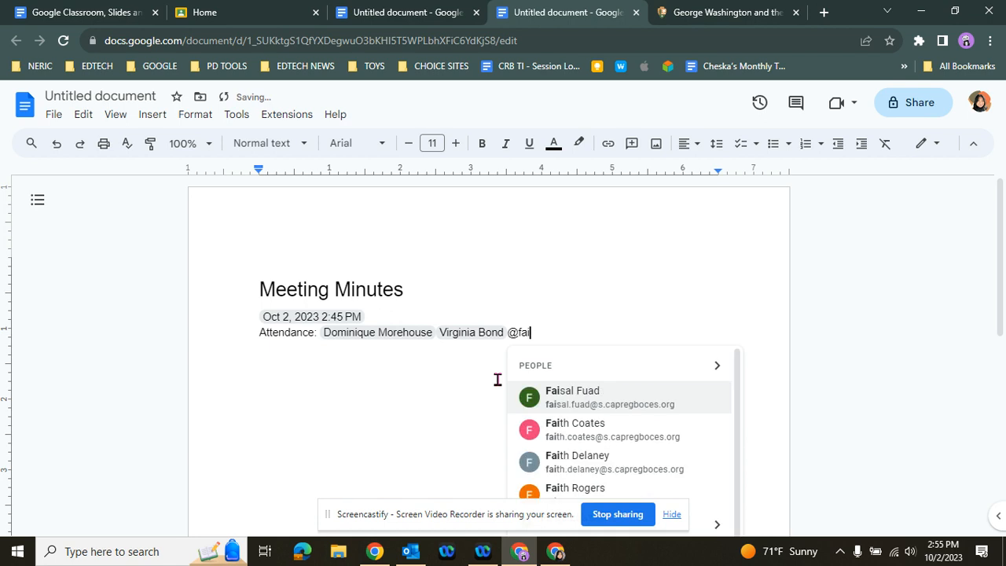
pyautogui.press('BackSpace')
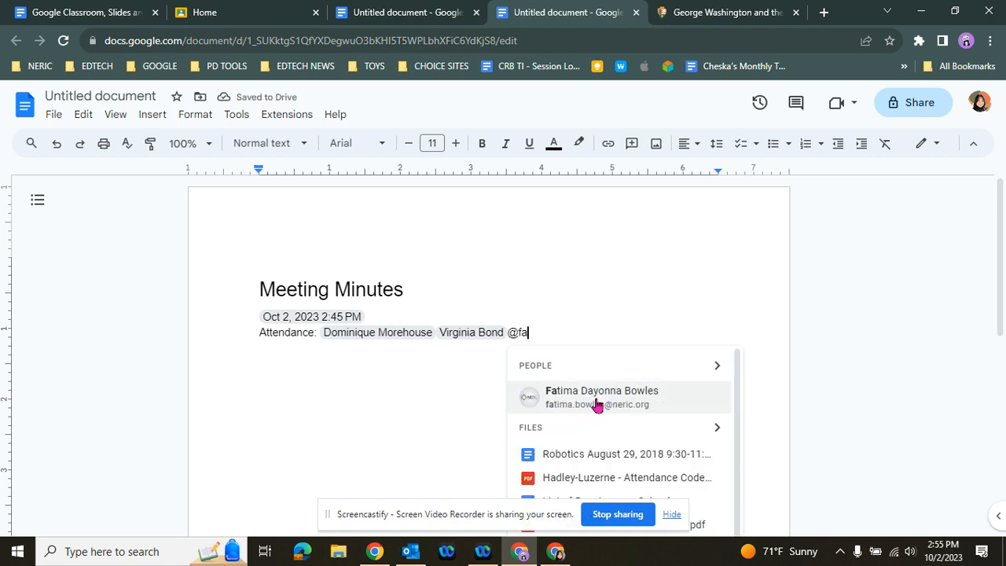
pyautogui.click(597, 401)
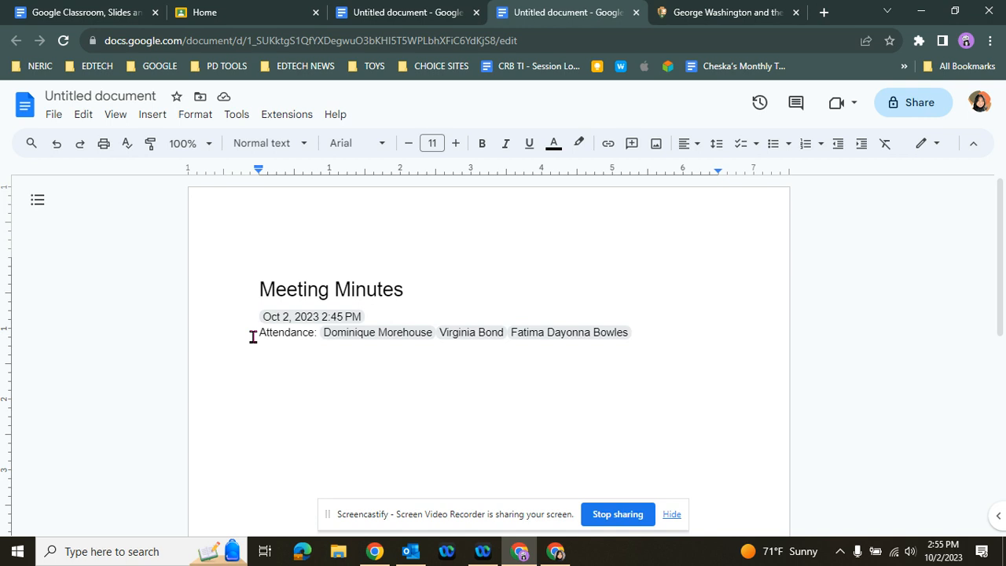
pyautogui.moveTo(612, 338)
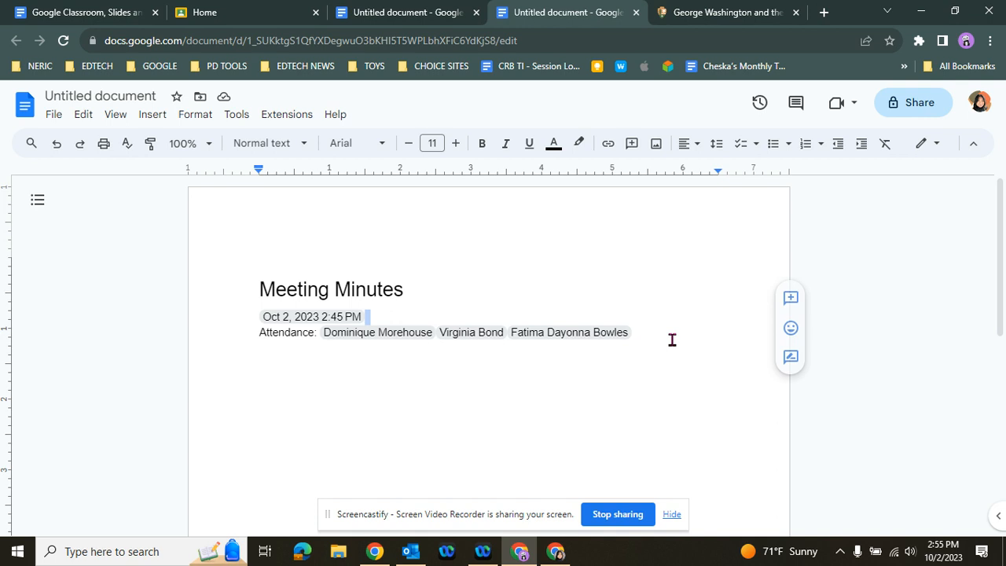
pyautogui.press('Return')
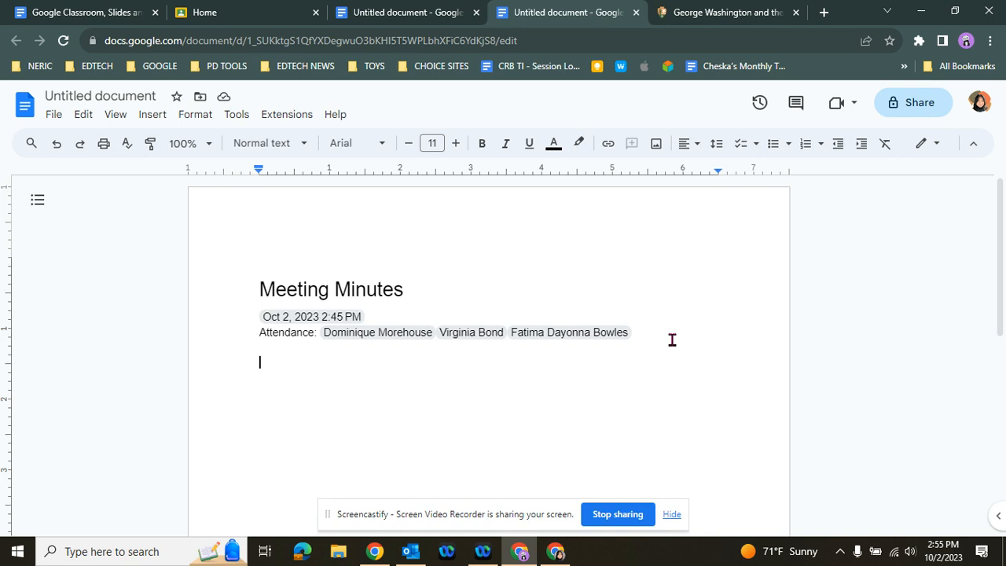
# - Insert an Email draft building block below the attendance line and look over its recipient, subject and message areas
pyautogui.write('@')
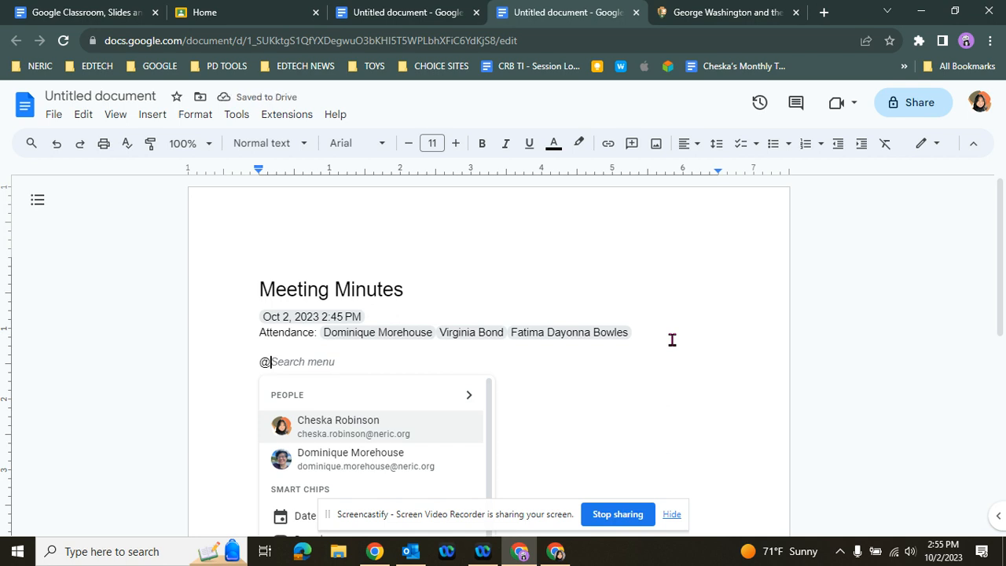
pyautogui.write('email')
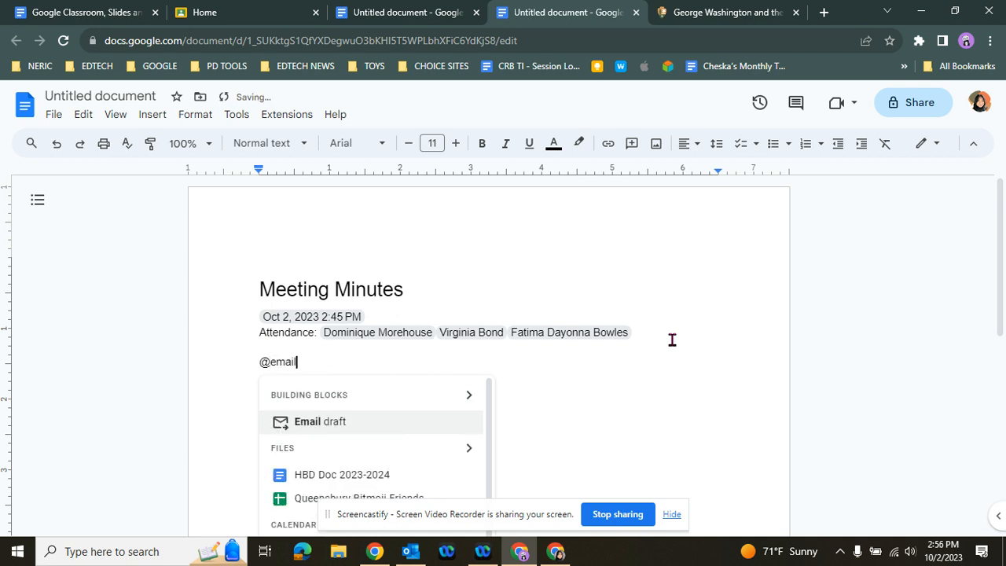
pyautogui.click(314, 421)
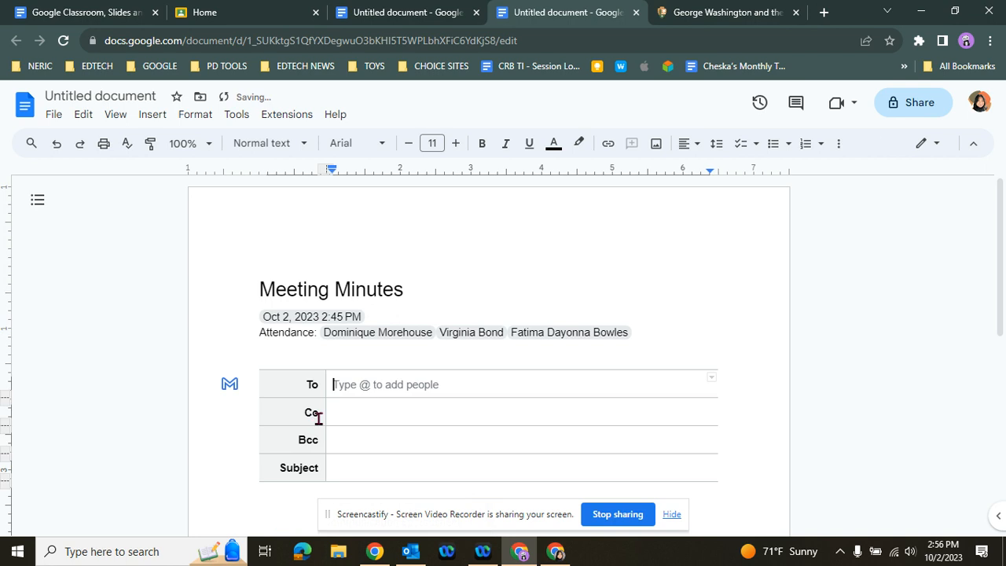
pyautogui.scroll(-1, 404, 409)
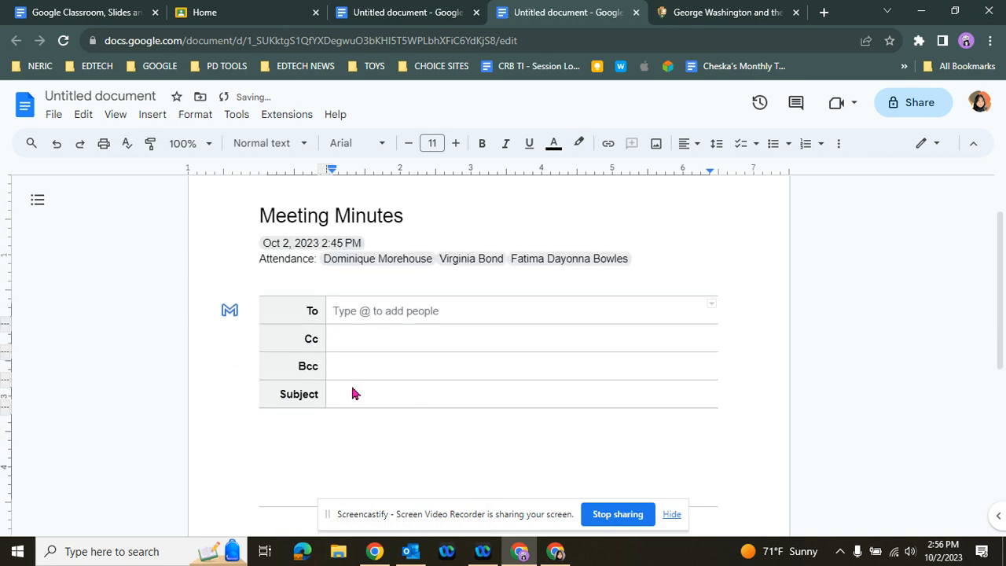
pyautogui.click(388, 421)
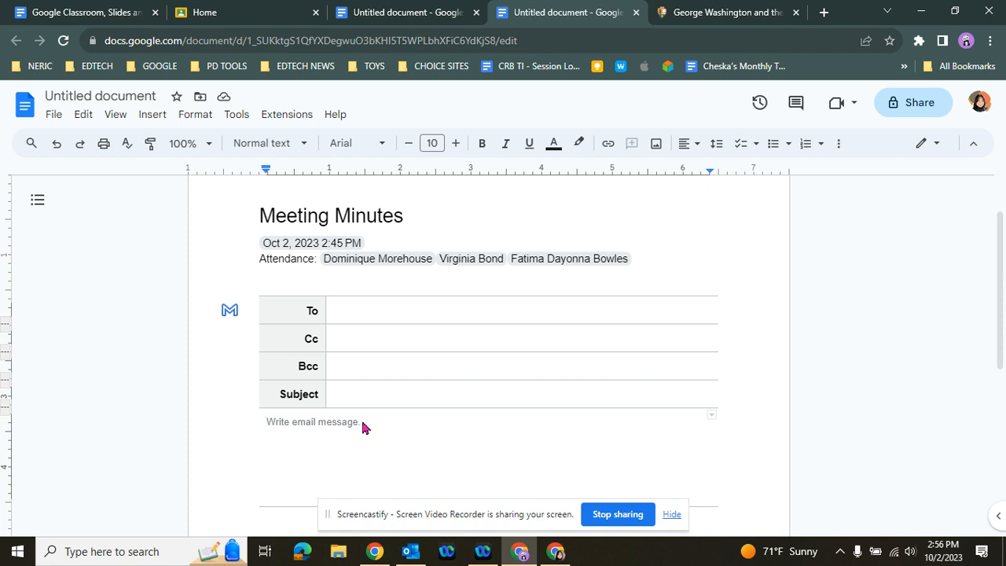
pyautogui.scroll(-1, 400, 379)
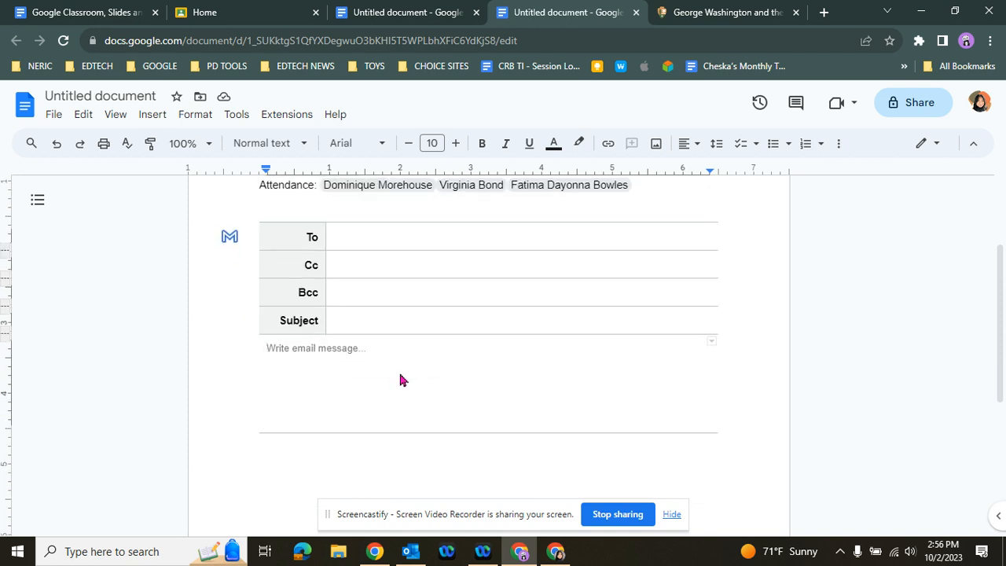
# - Delete the whole email draft block below the attendance line
pyautogui.rightClick(400, 379)
pyautogui.click(332, 395)
pyautogui.moveTo(353, 215); pyautogui.dragTo(398, 336)
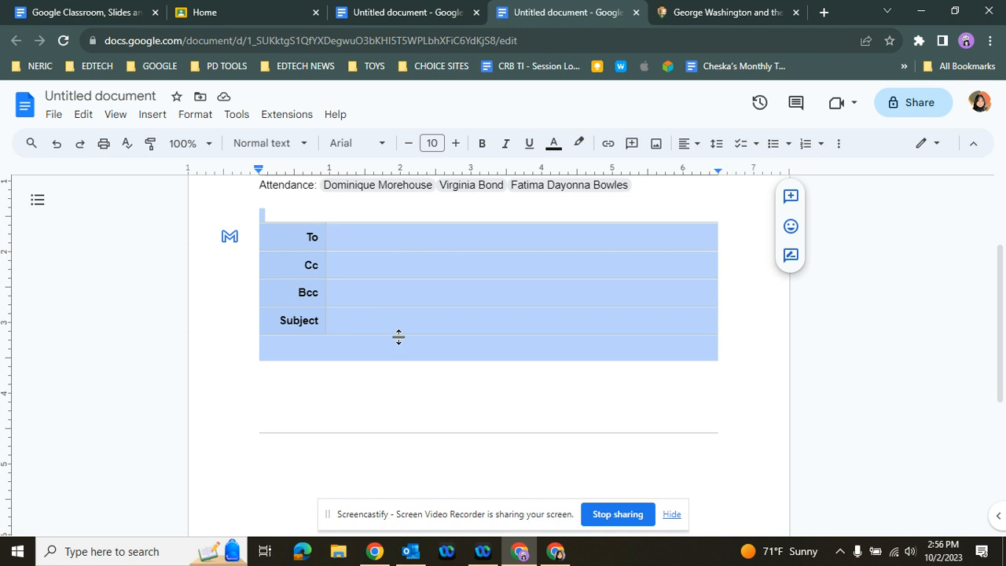
pyautogui.press('Delete')
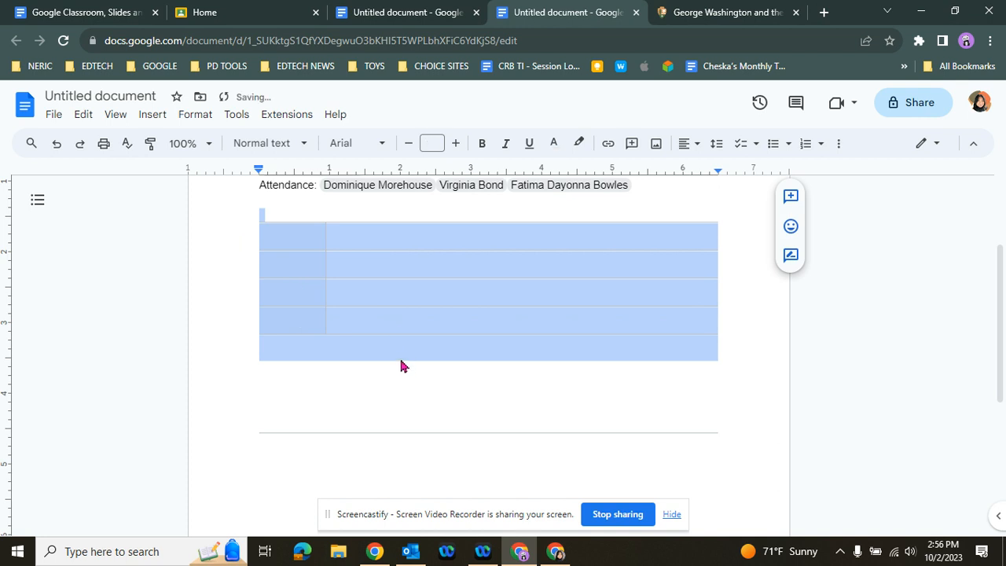
pyautogui.click(360, 376)
pyautogui.hotkey('ctrl', 'z')
pyautogui.press('Delete')
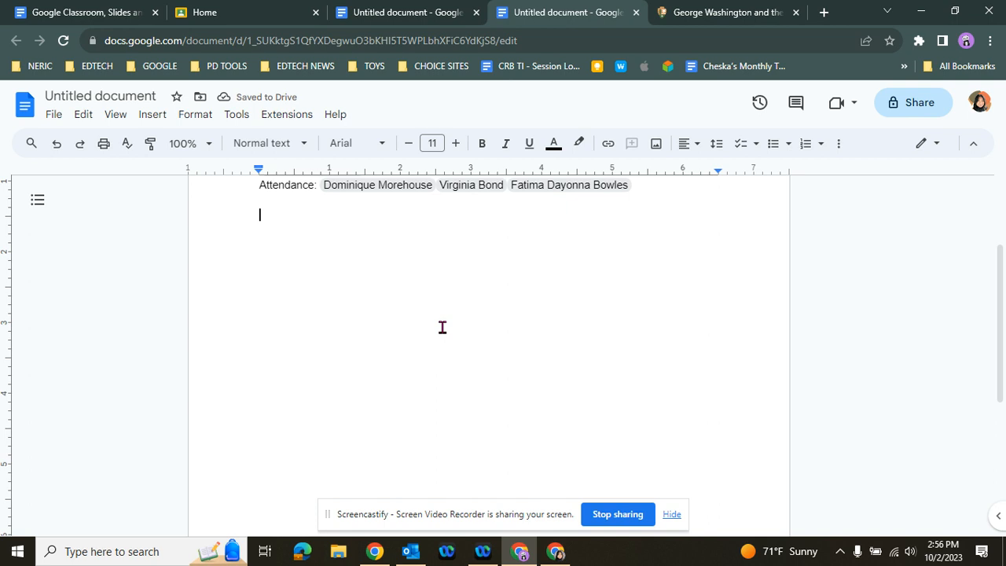
# - Insert a Product roadmap building block below the attendance line using an @ search
pyautogui.write('@')
pyautogui.scroll(-1, 435, 346)
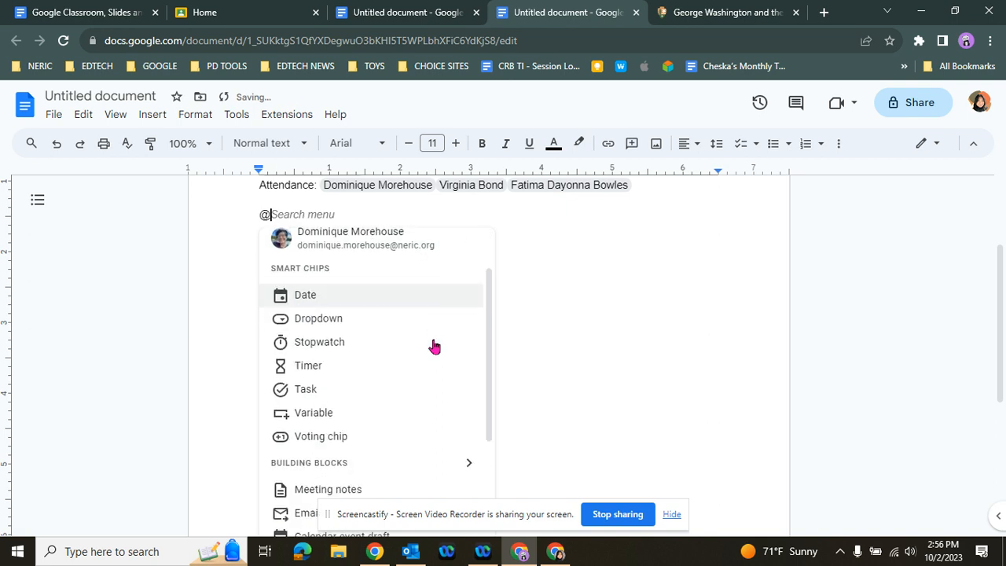
pyautogui.scroll(-3, 435, 345)
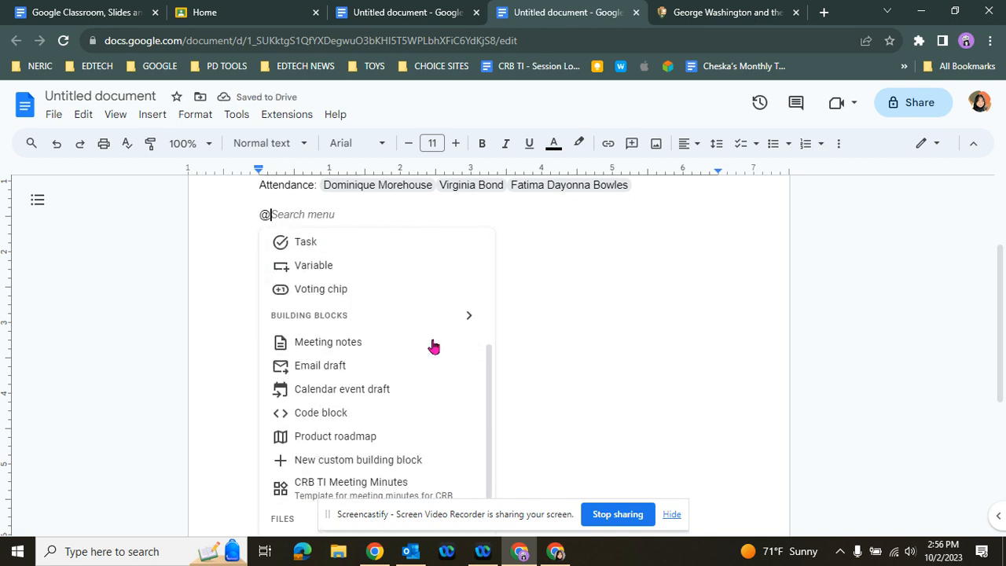
pyautogui.scroll(-2, 434, 346)
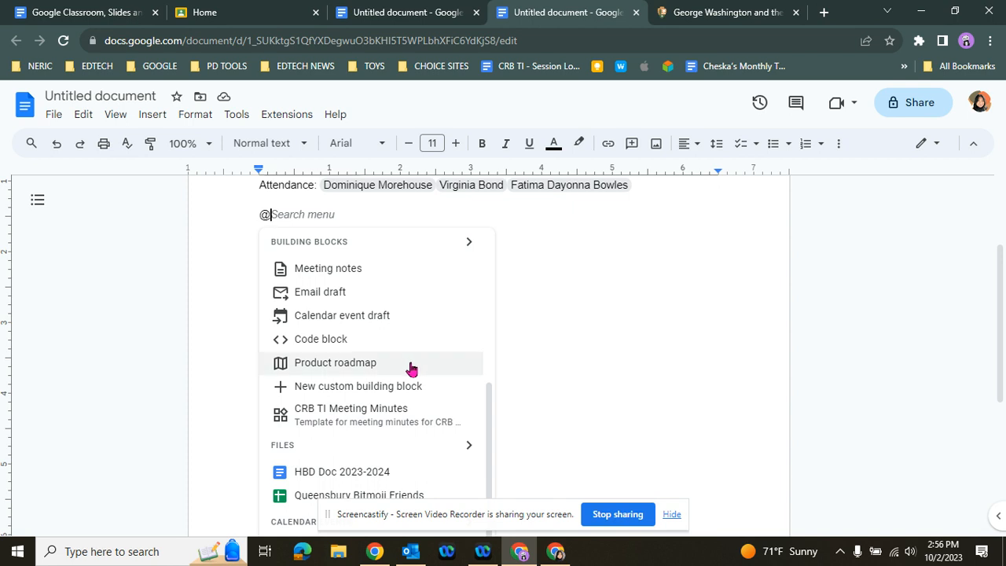
pyautogui.click(409, 365)
pyautogui.scroll(2, 398, 391)
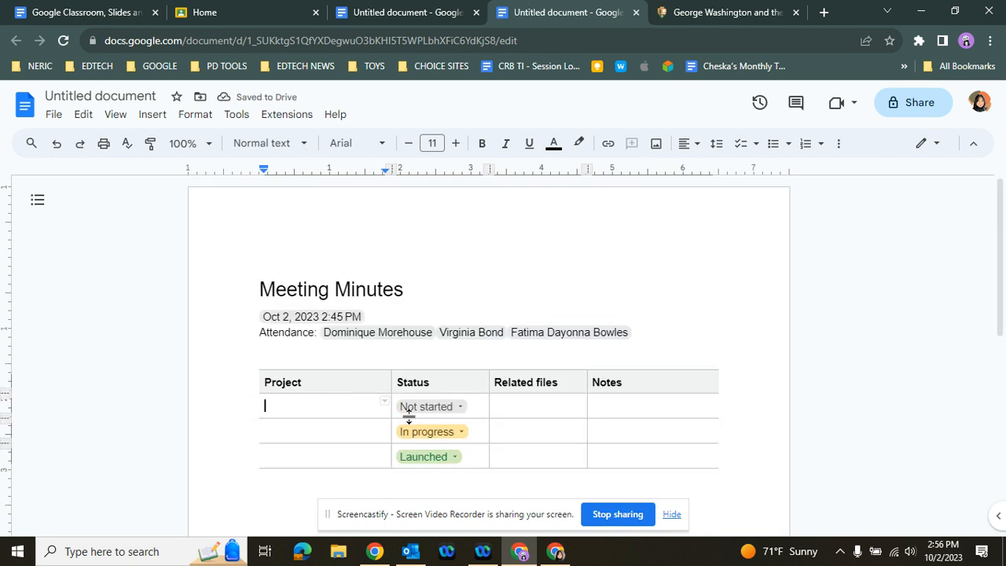
# - Check the choices in the first row's Status dropdown, keep Not started, and return to the line below the table
pyautogui.scroll(-1, 526, 403)
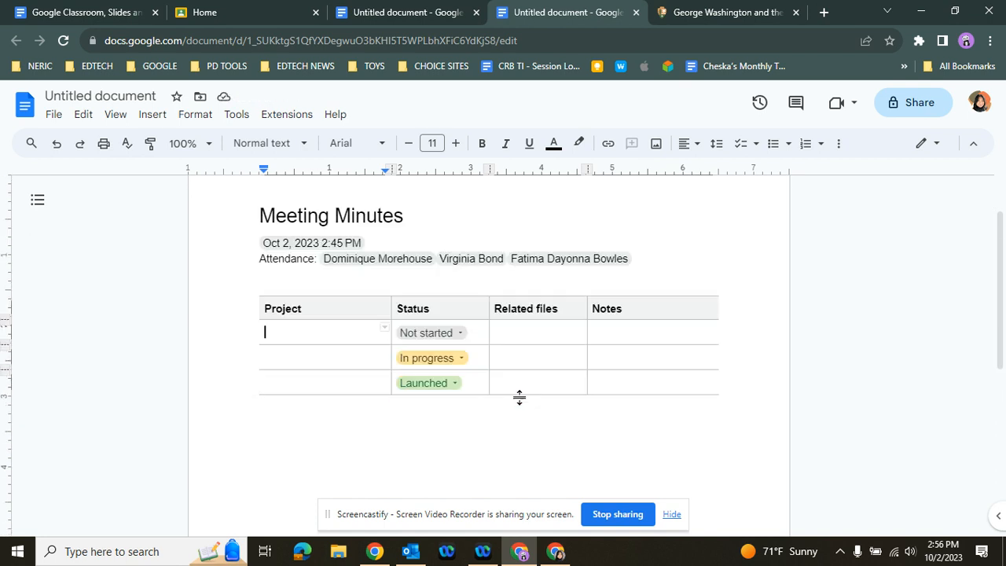
pyautogui.click(460, 335)
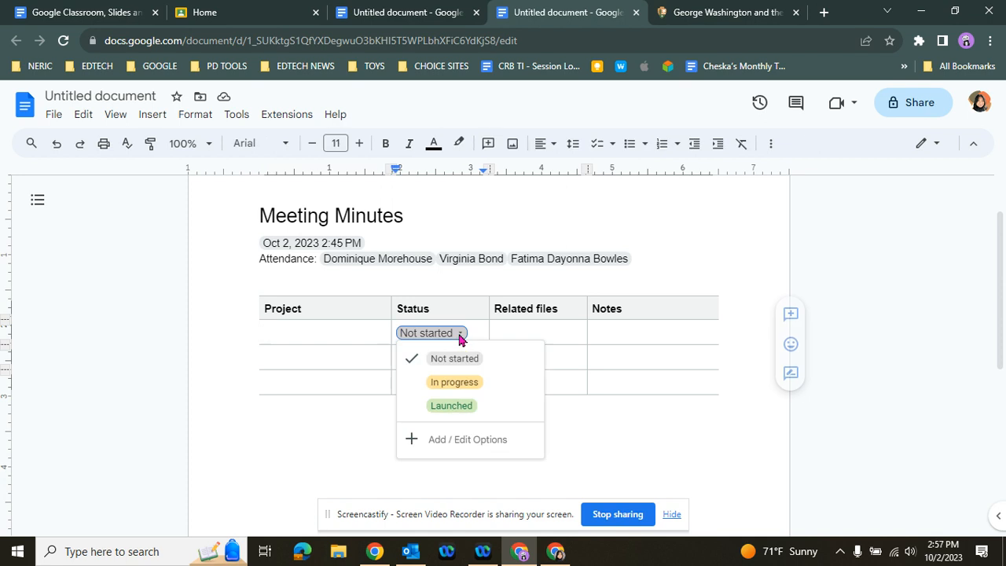
pyautogui.click(598, 444)
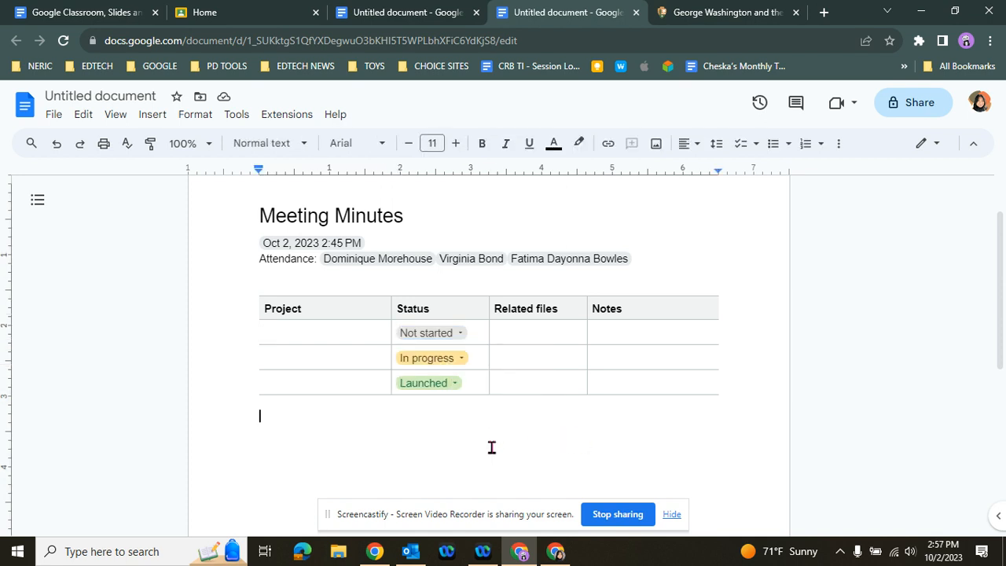
# - Insert a file chip for One Stop Parent Resources below the roadmap table and display its preview card
pyautogui.write('@')
pyautogui.scroll(-2, 595, 431)
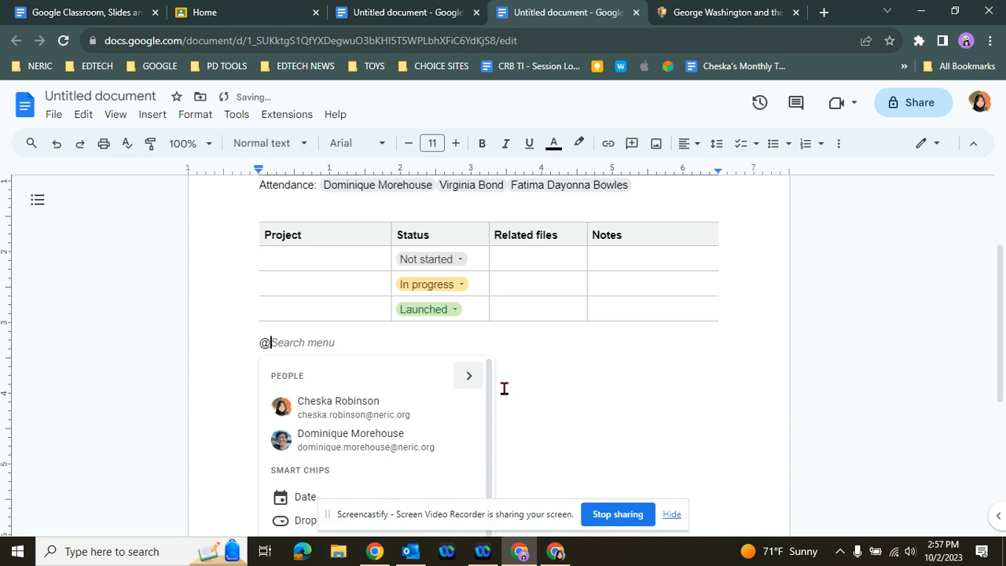
pyautogui.scroll(-1, 510, 380)
pyautogui.moveTo(487, 370); pyautogui.dragTo(480, 556)
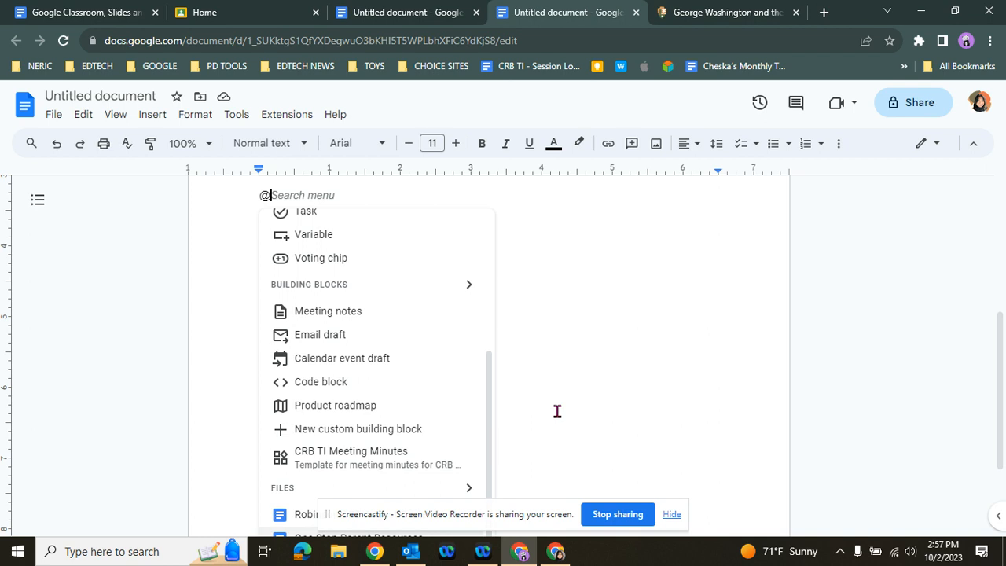
pyautogui.scroll(-2, 564, 402)
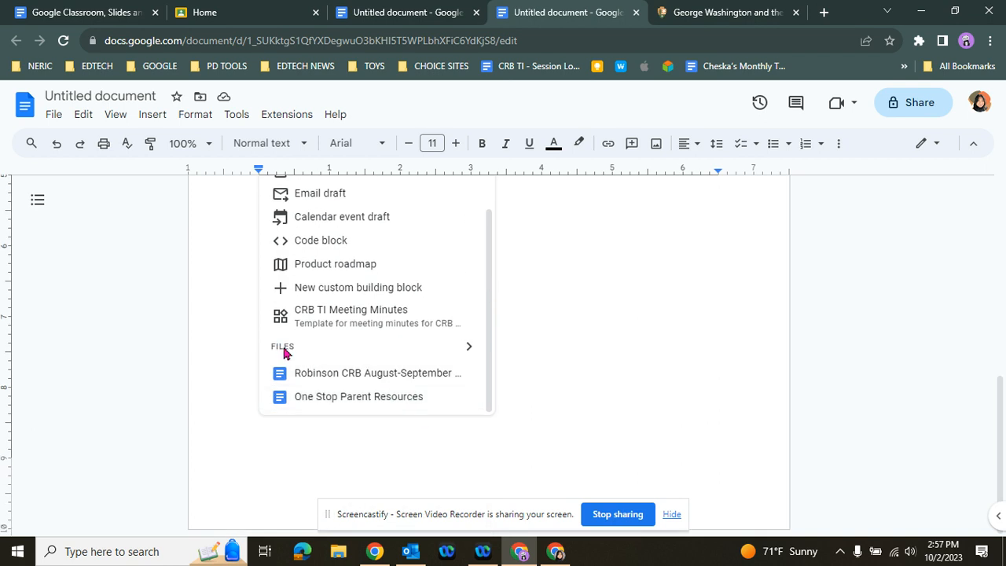
pyautogui.click(457, 349)
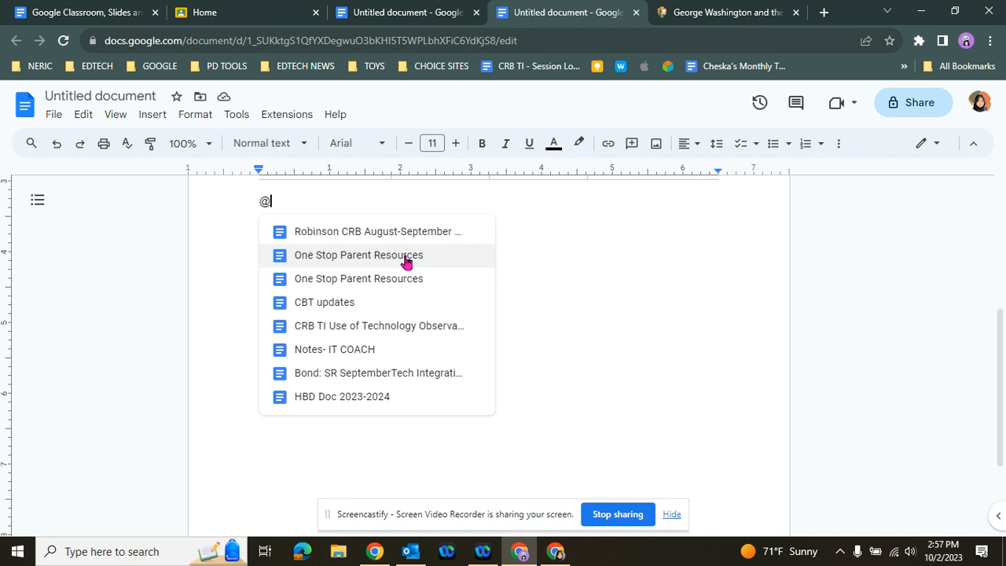
pyautogui.click(405, 261)
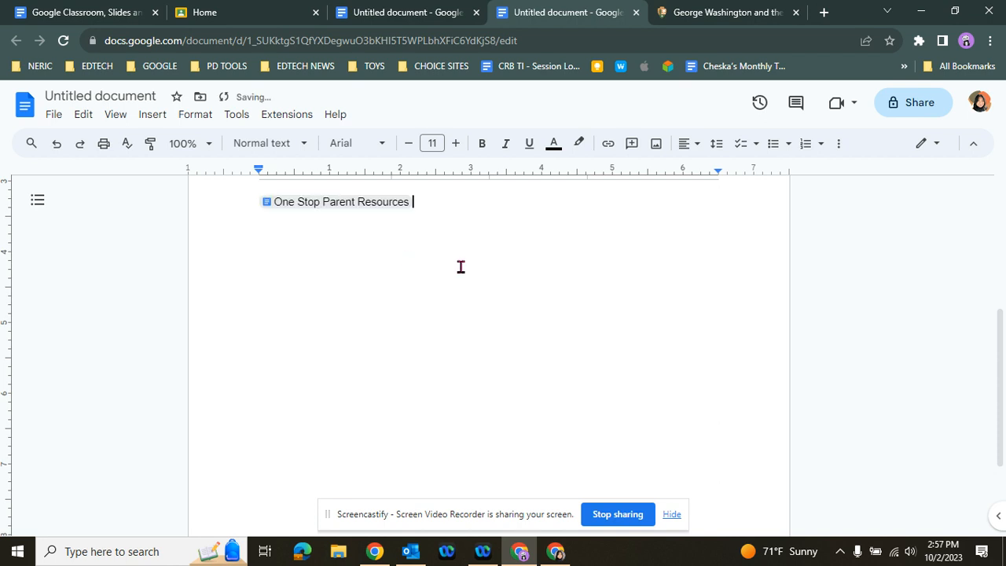
pyautogui.scroll(2, 460, 267)
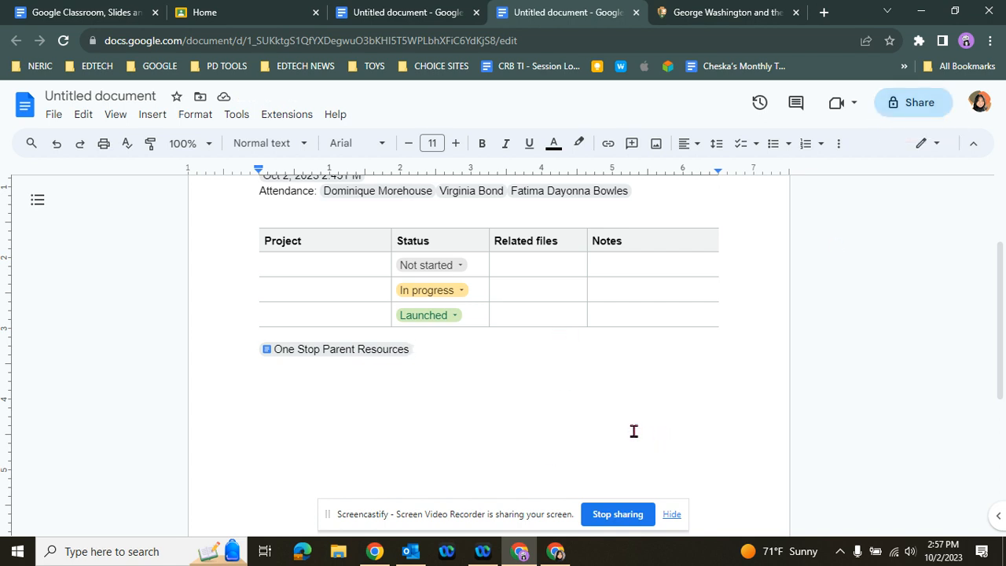
pyautogui.moveTo(364, 353)
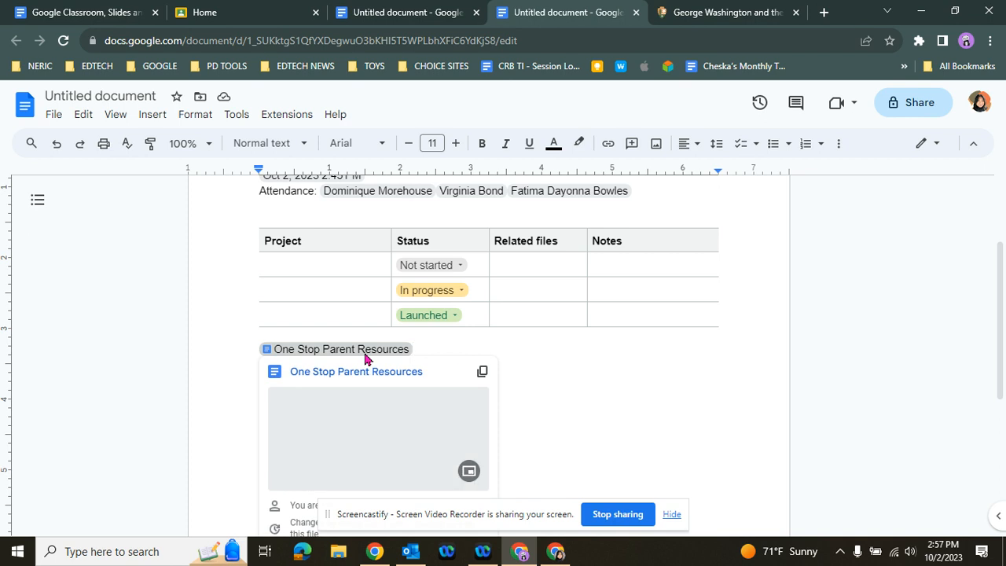